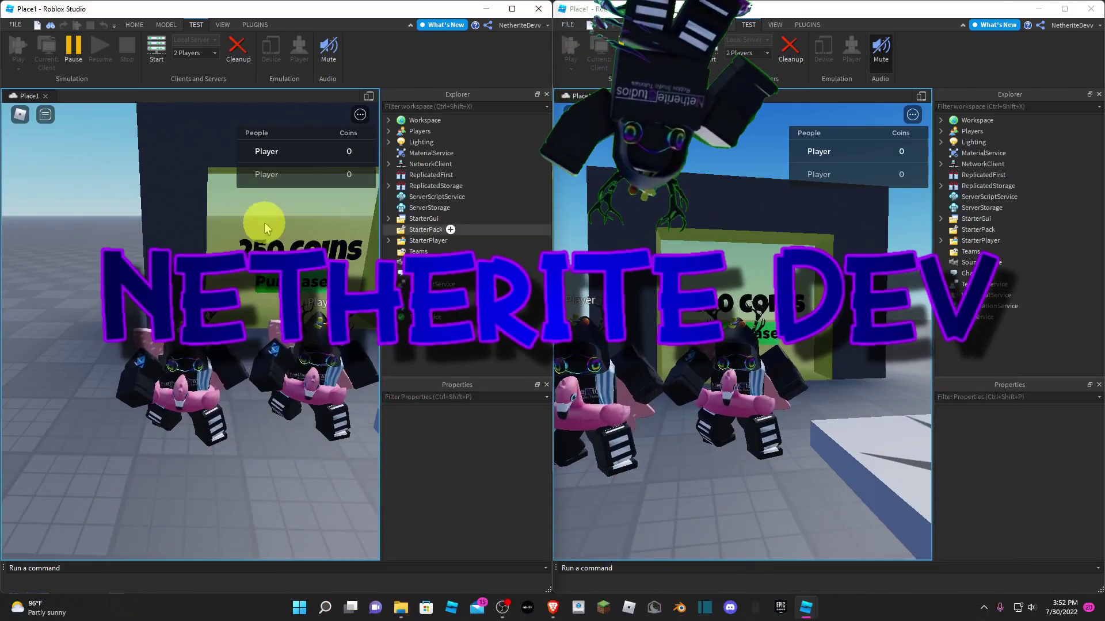
right_drag(338, 282, 338, 284)
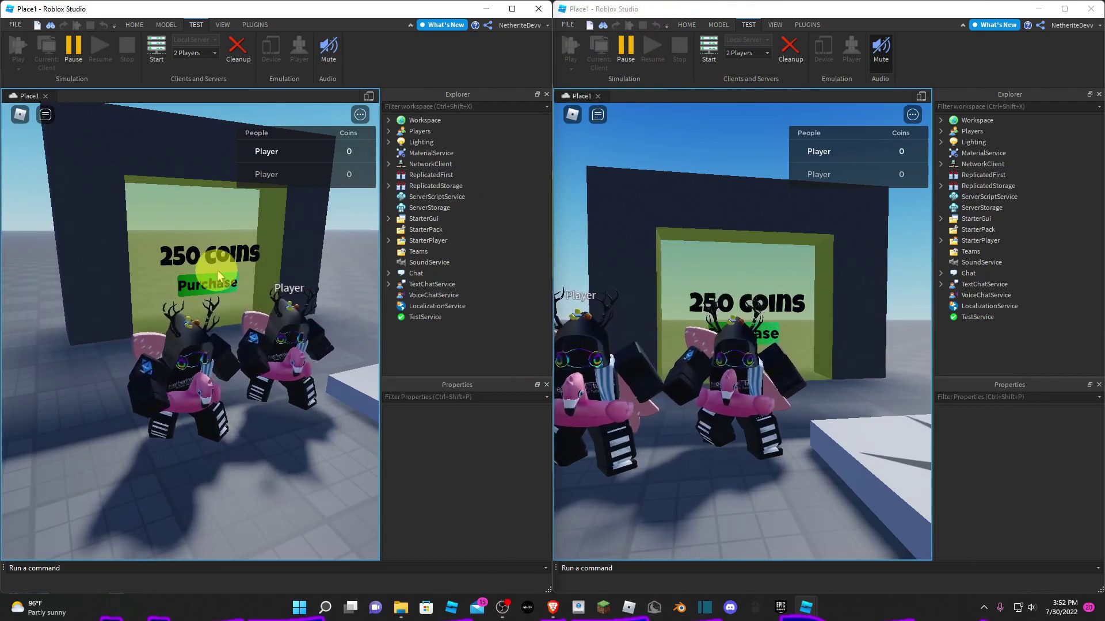
right_drag(265, 317, 268, 318)
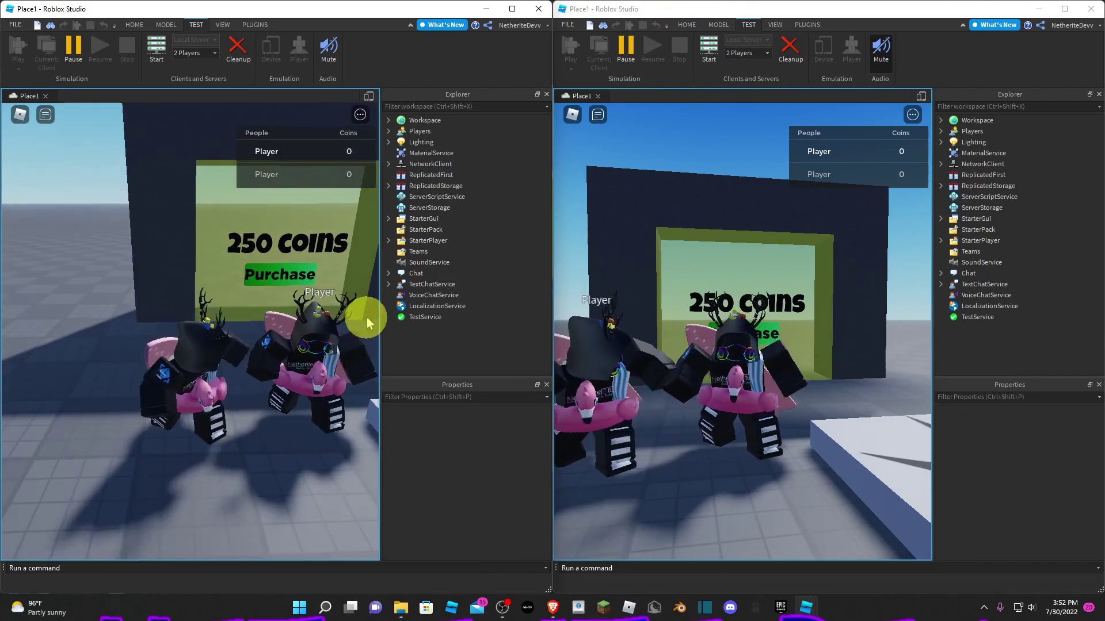
right_drag(368, 321, 371, 321)
right_drag(746, 351, 747, 350)
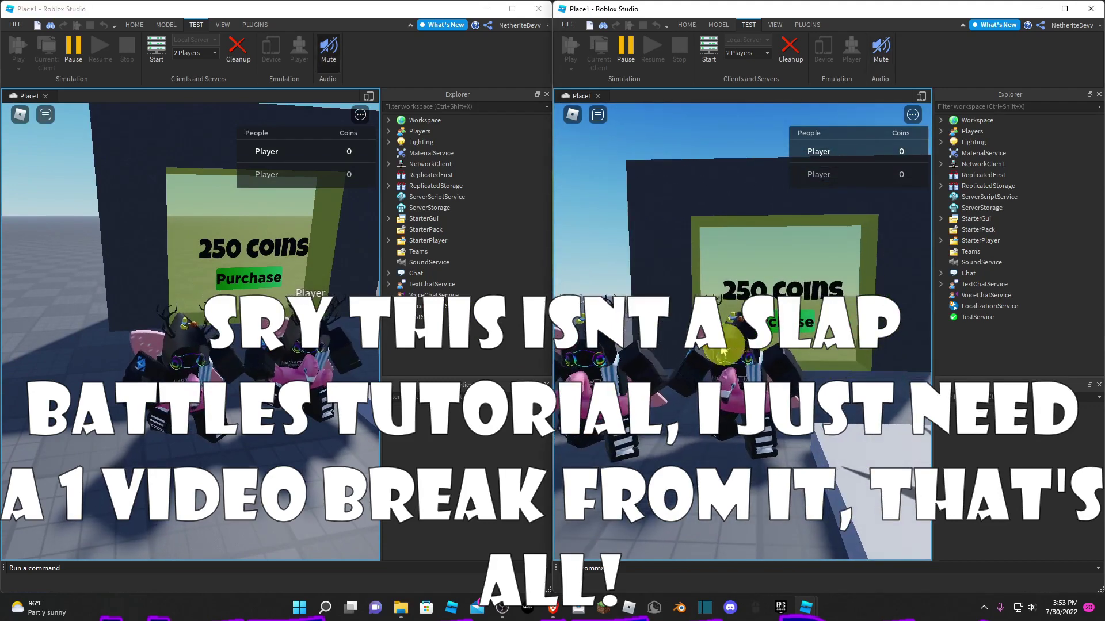
Walk the first test player's character around the spawn pad and up to the 250-coin door
key(w)
right_drag(287, 303, 288, 302)
key(d)
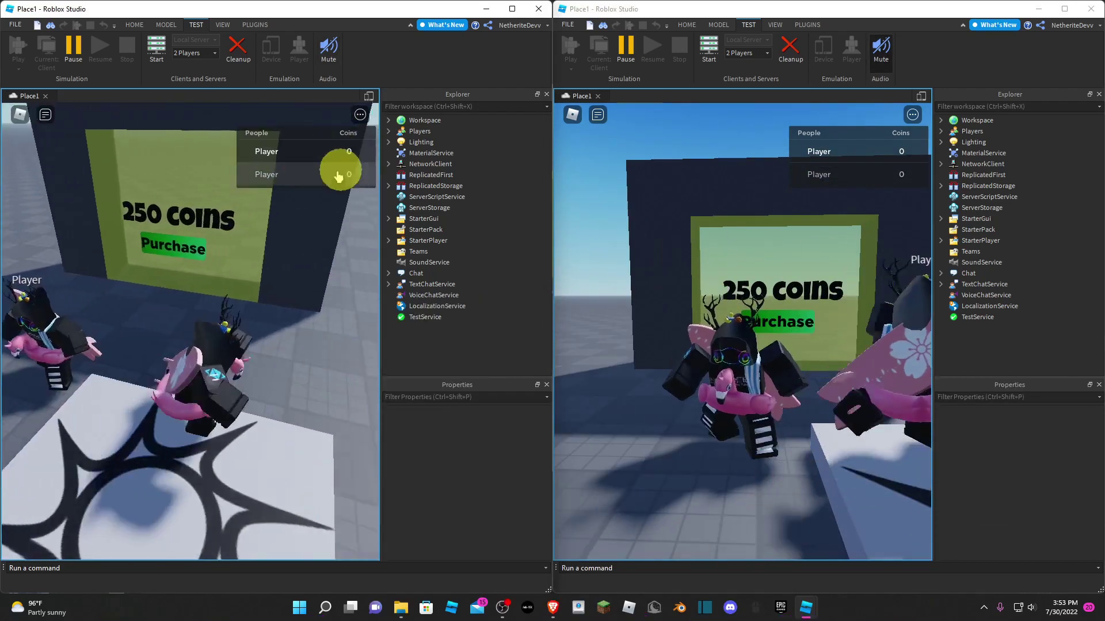
right_drag(308, 264, 310, 267)
key(a)
right_drag(244, 245, 245, 245)
key(w)
key(w)
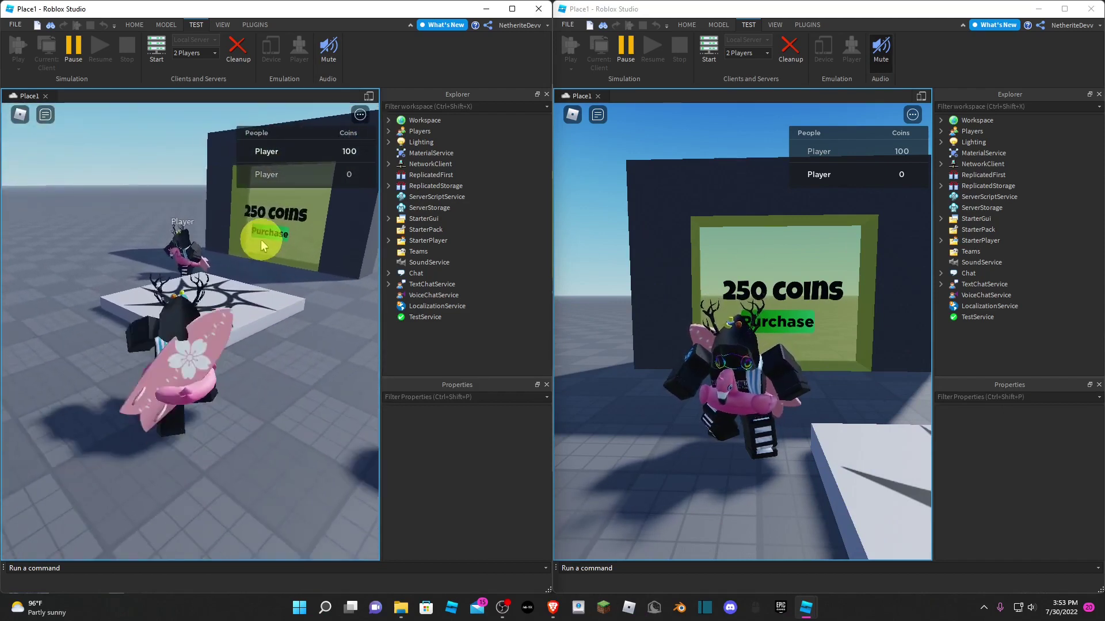
right_drag(296, 306, 298, 310)
key(w)
key(d)
right_drag(172, 306, 176, 307)
key(s)
key(w)
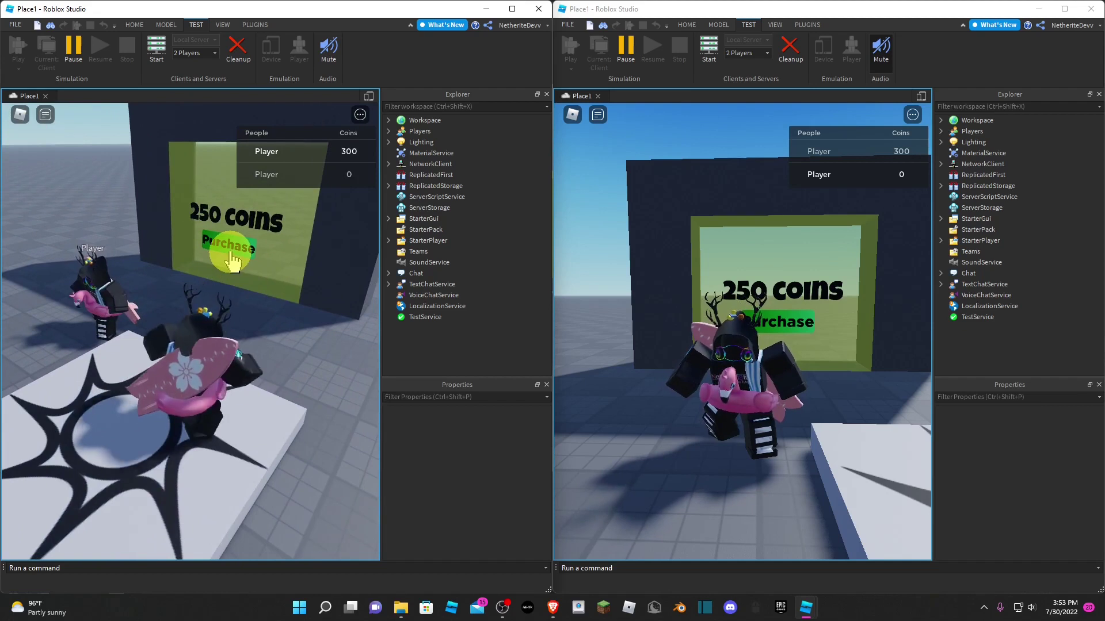
Purchase the 250-coin door as the first test player and walk the character through the opening
click(228, 249)
key(w)
key(a)
right_drag(296, 302, 324, 278)
key(w)
key(a)
key(d)
click(343, 154)
key(s)
In the second test client, walk the character around the spawn pad and towards its own 250-coin door
right_drag(787, 308, 798, 309)
key(w)
key(s)
key(w)
key(s)
key(d)
click(621, 320)
click(622, 321)
key(w)
right_drag(838, 343, 838, 343)
key(w)
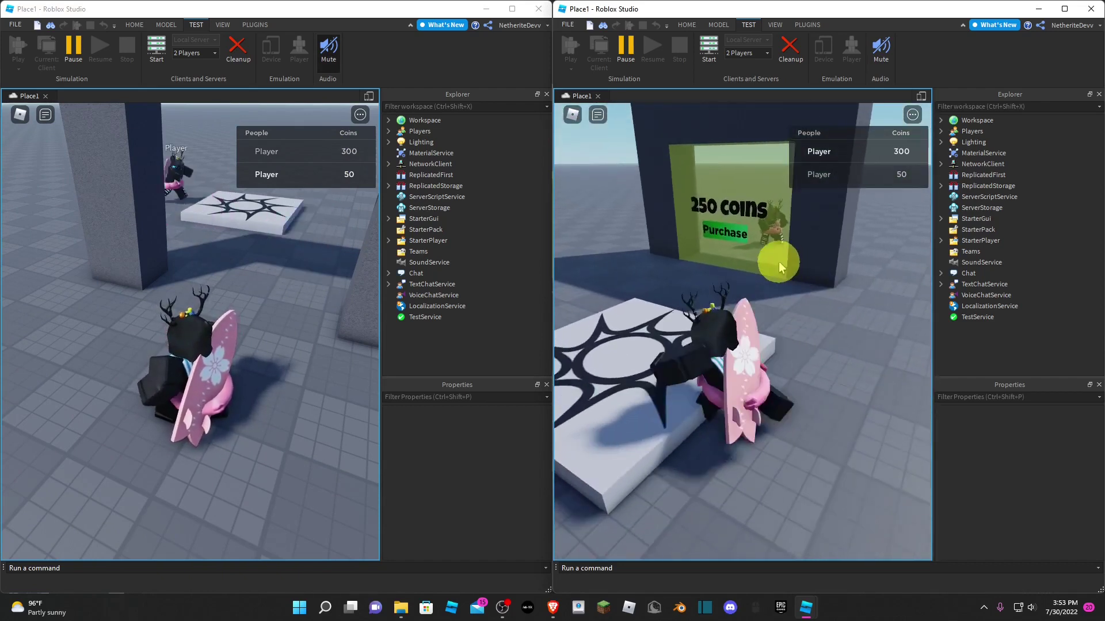
Purchase the 250-coin door as the second test player and walk the character through the opening
click(805, 292)
key(w)
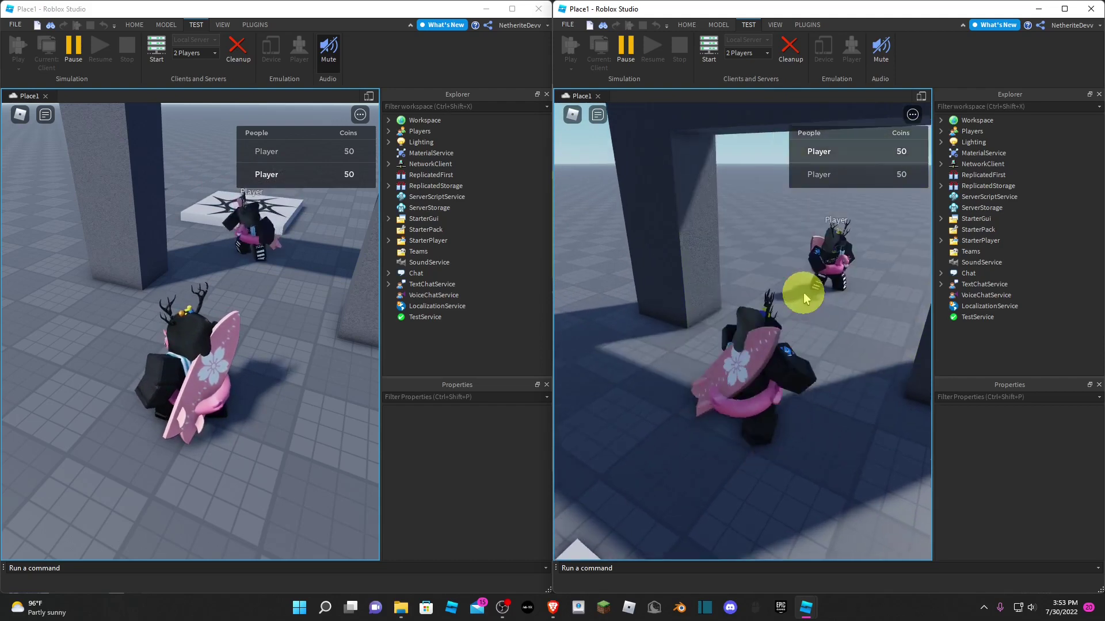
right_drag(802, 293, 800, 299)
click(875, 288)
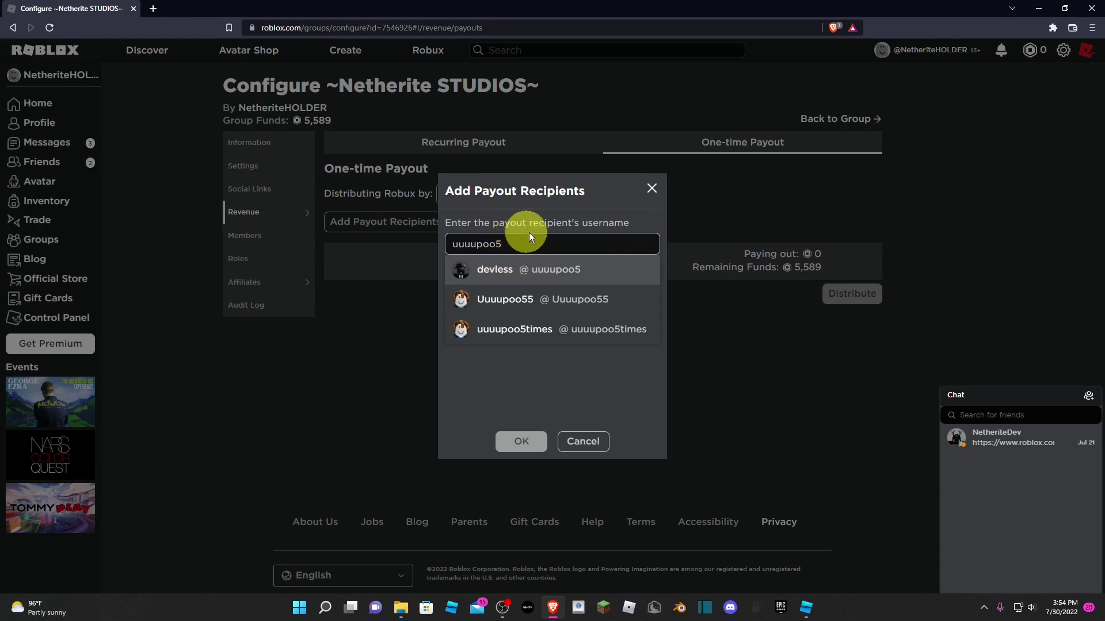
Add the group member matching the entered username as one-time payout recipient and distribute 15 Robux to them
click(563, 269)
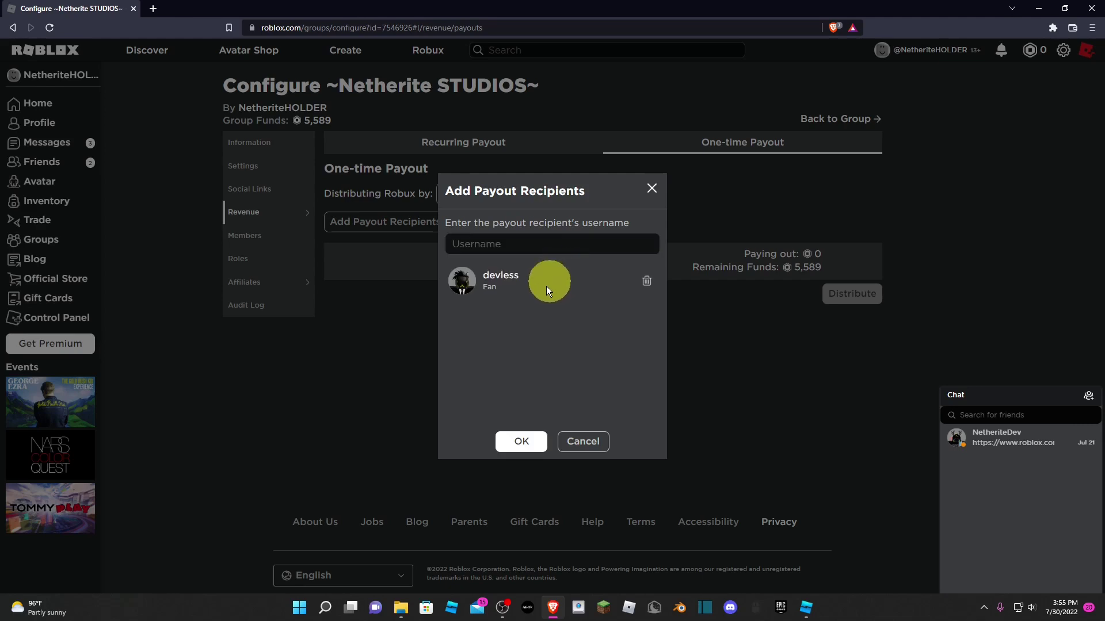
click(519, 440)
click(786, 259)
text(1)
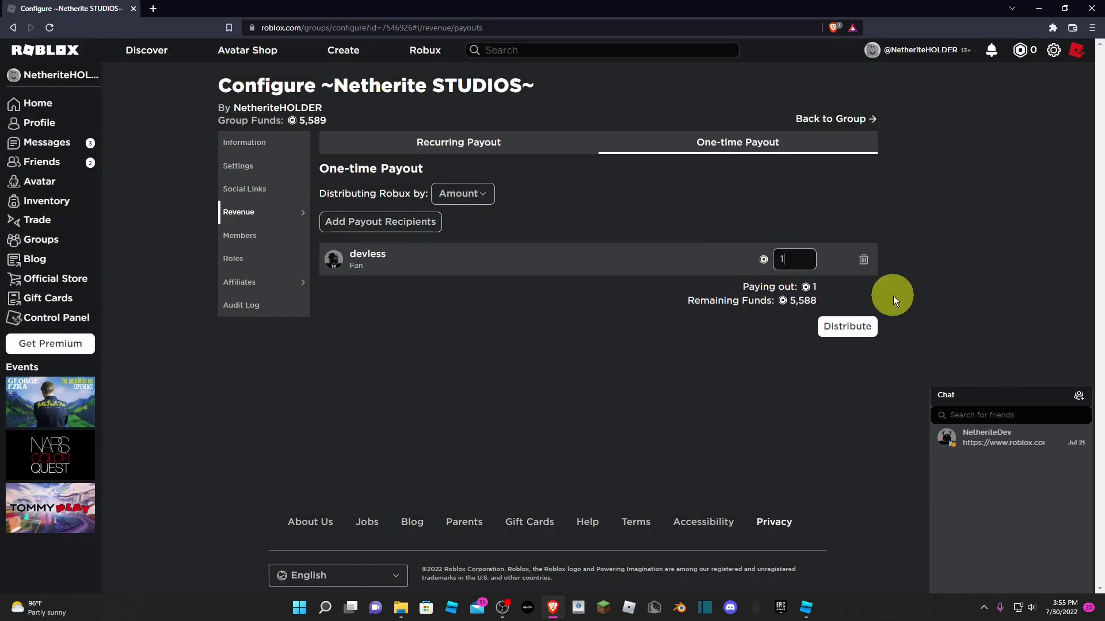
text(5)
click(847, 326)
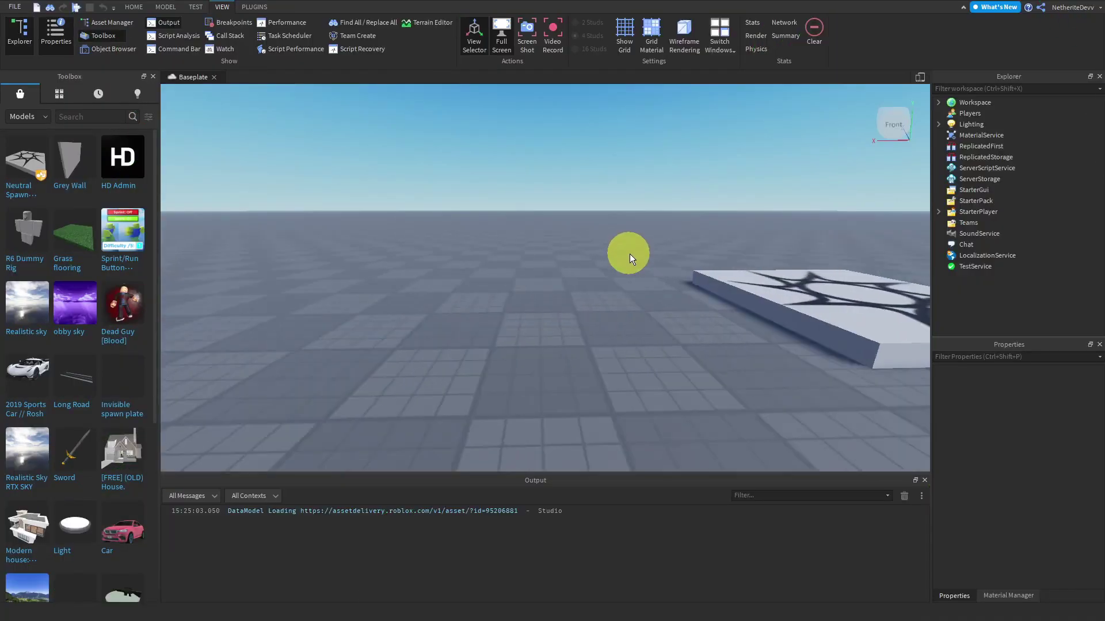
key(a)
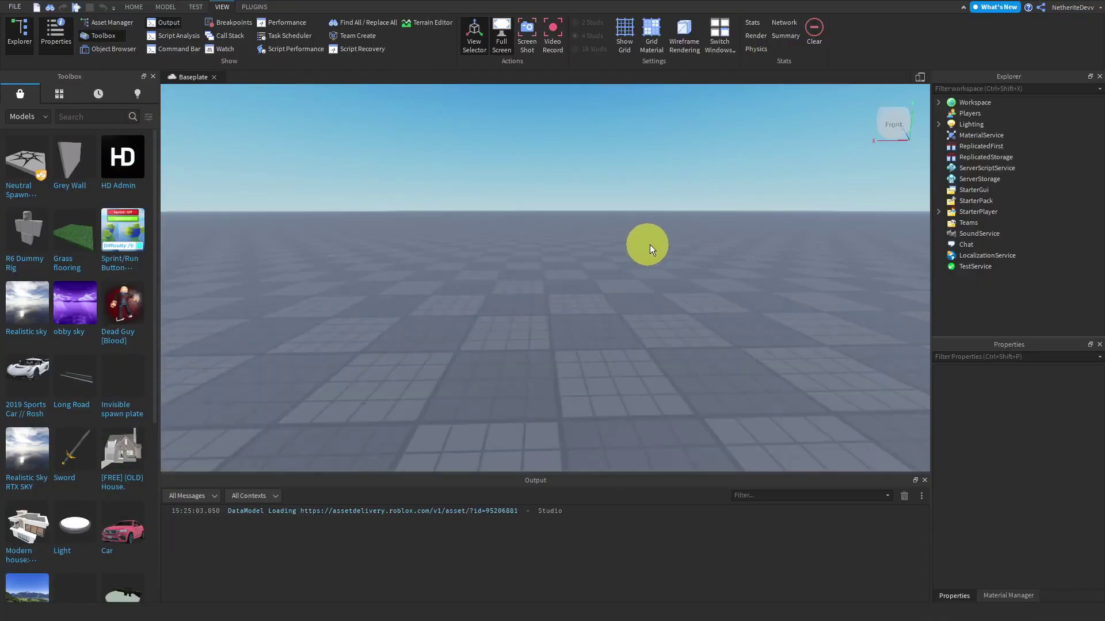
key(s)
key(d)
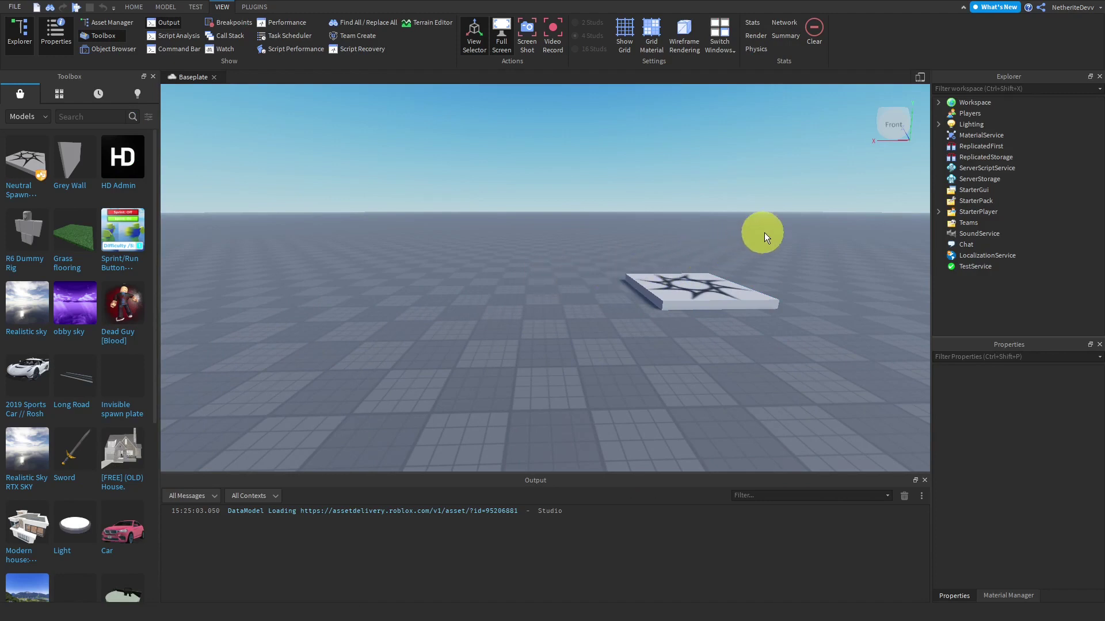
right_drag(813, 232, 810, 234)
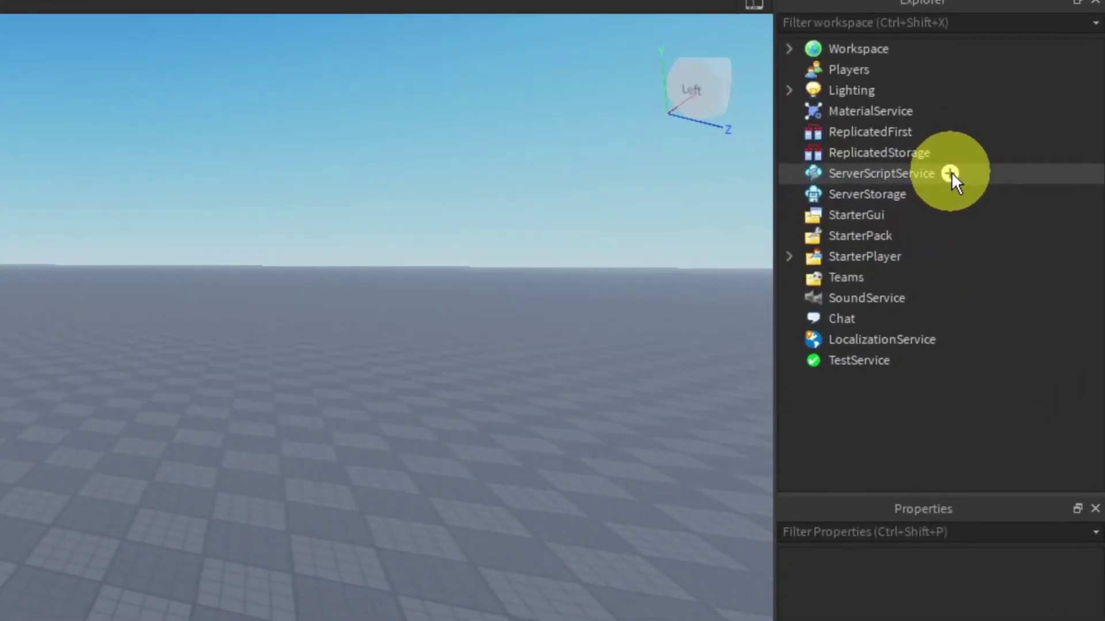
Add a Script to ServerScriptService and delete its default print("Hello world!") line
click(950, 173)
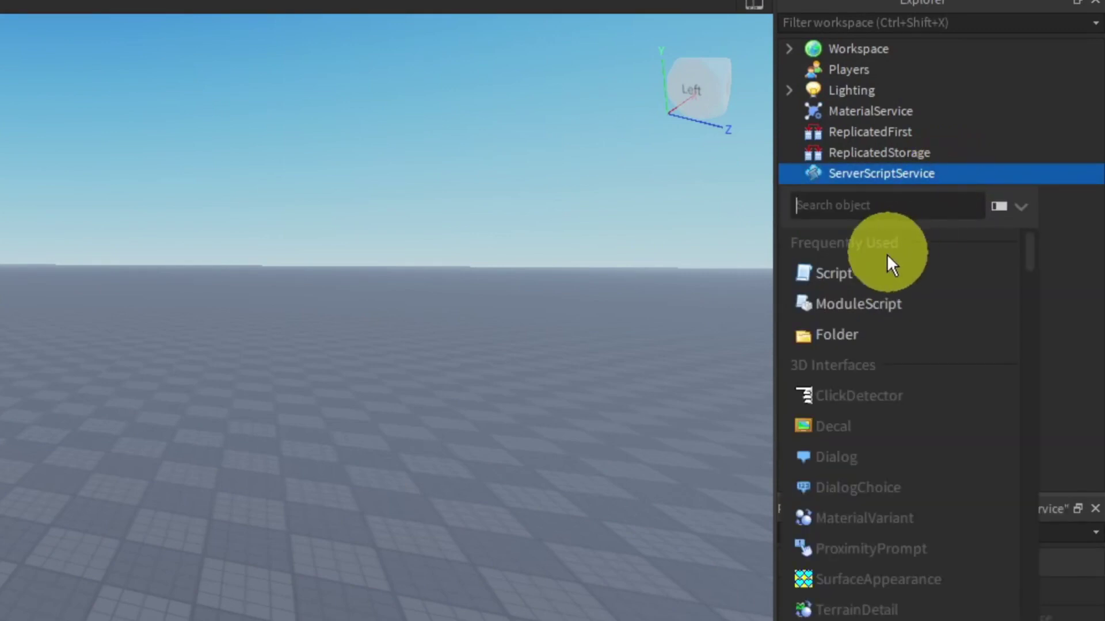
click(867, 276)
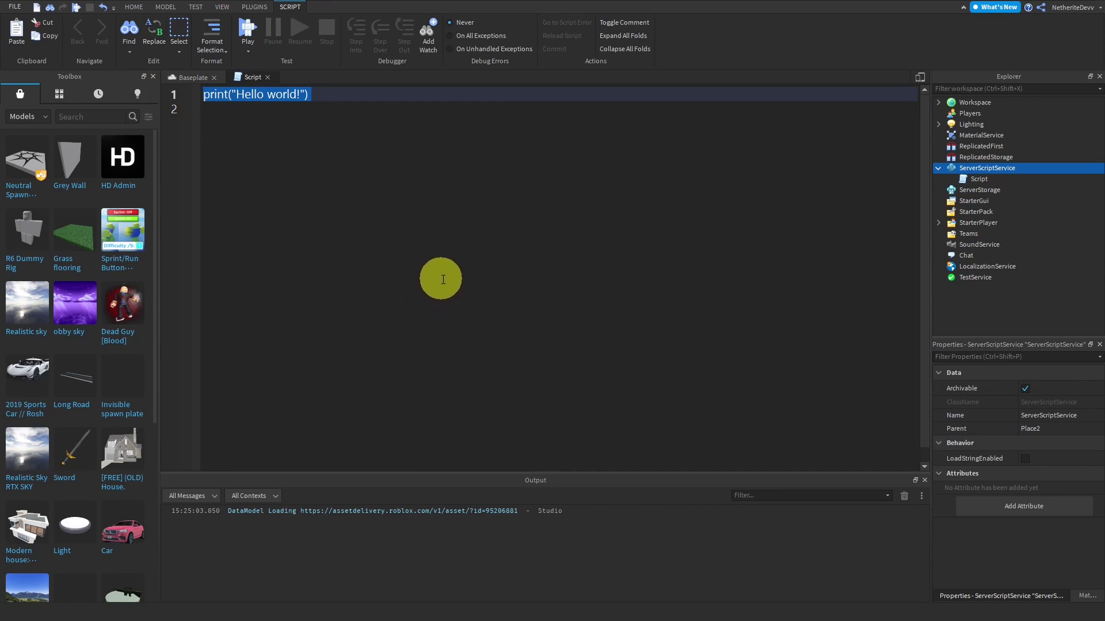
key(BackSpace)
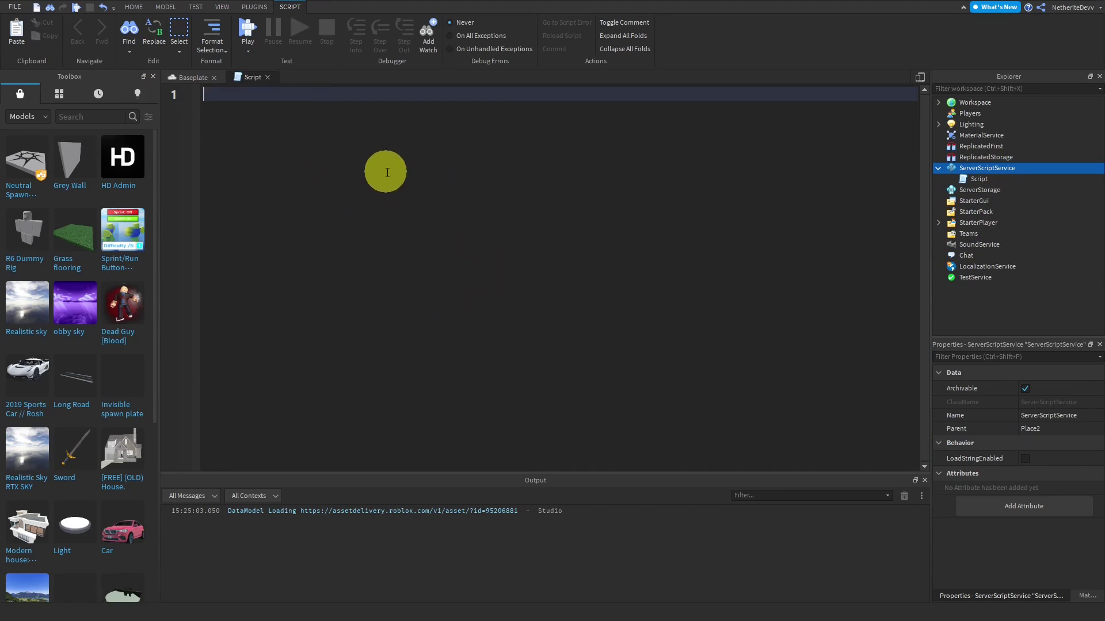
click(346, 169)
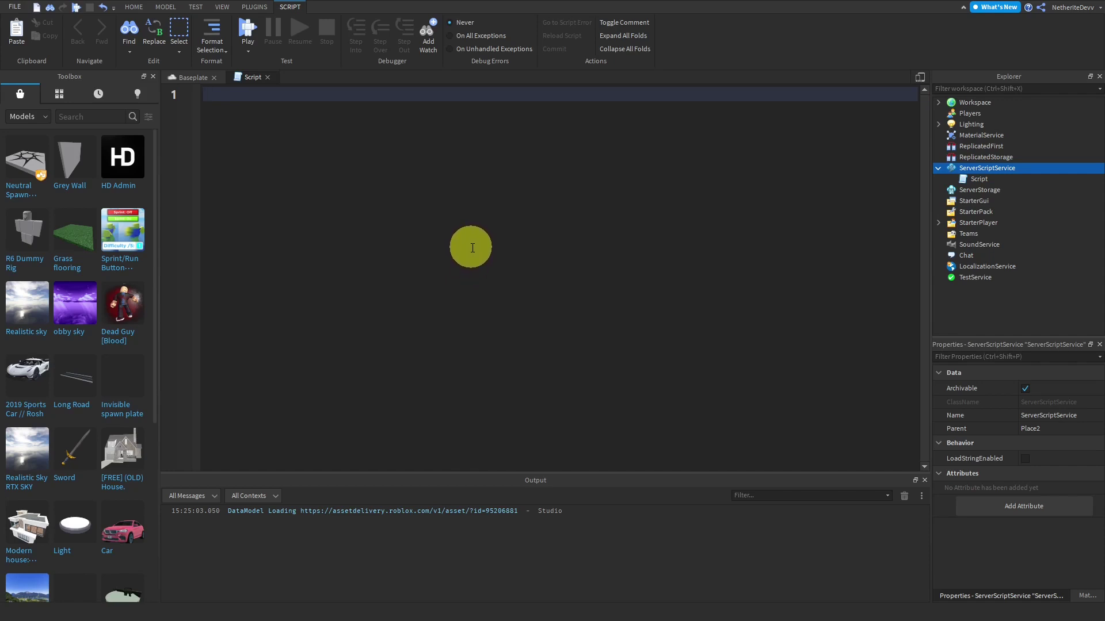
Connect a function with the parameter player to game.Players.PlayerAdded, with an empty body closed by end
text(ga)
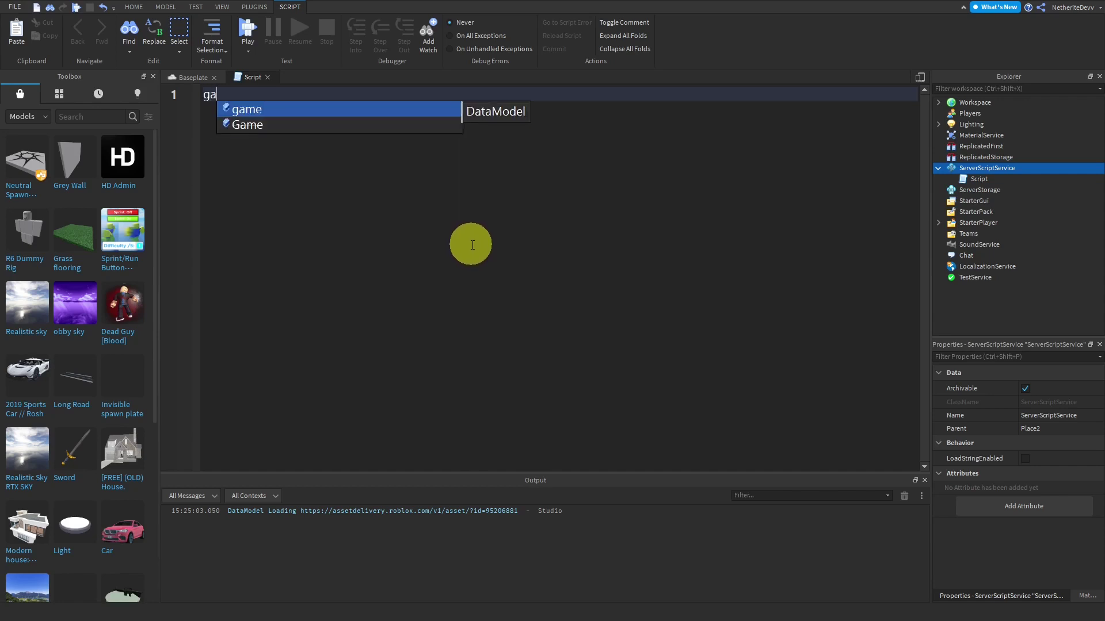
text(me.Players.PlayerAdded)
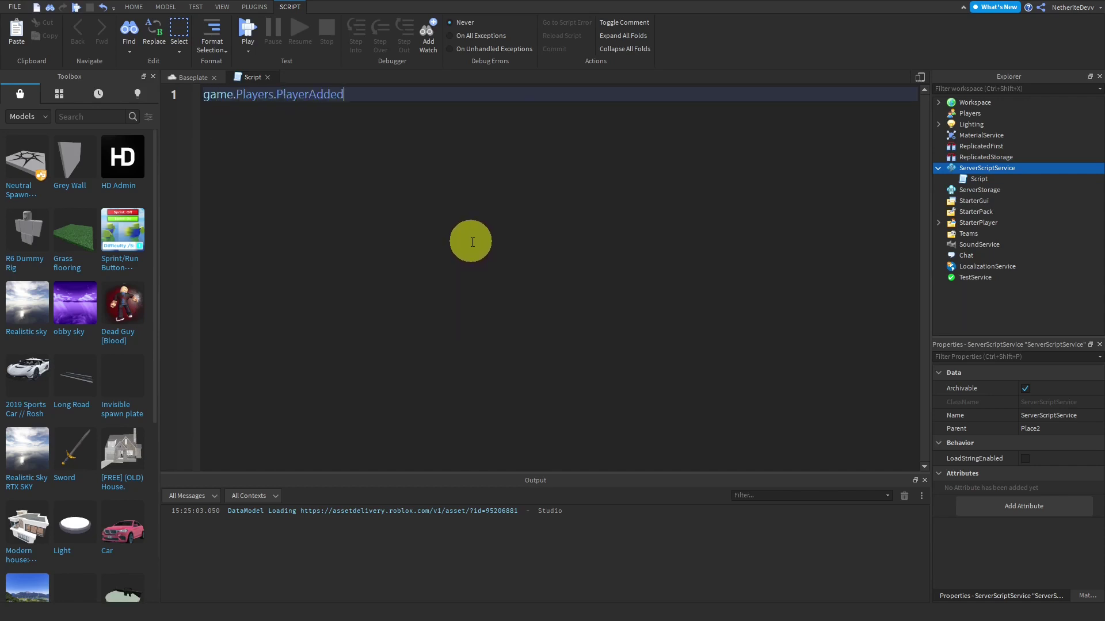
text(:Connect(function)
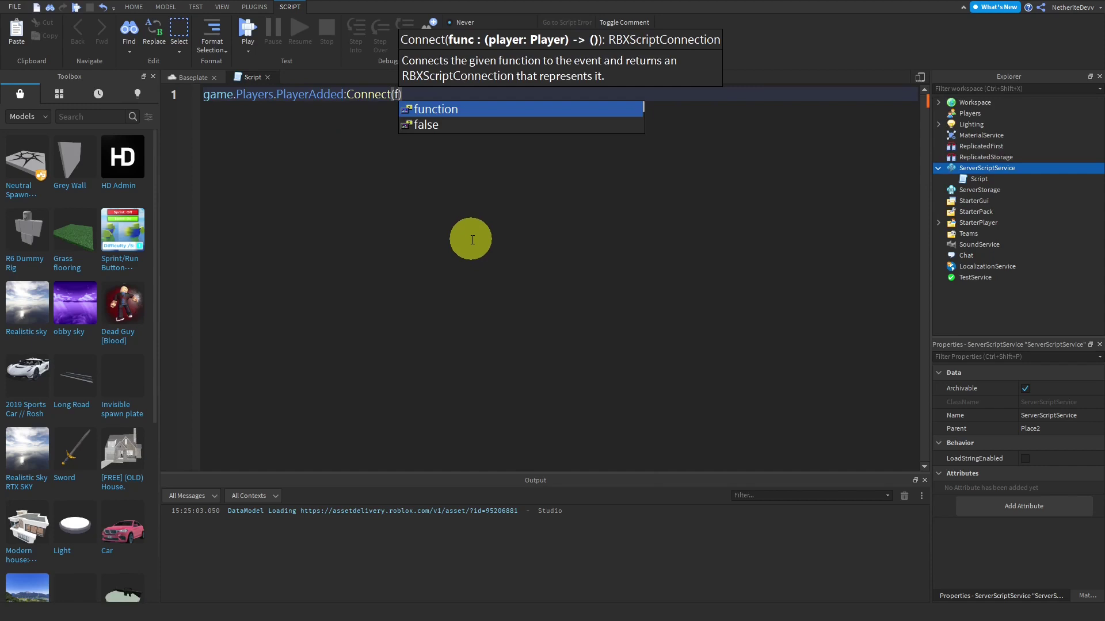
key(Tab)
text((player)
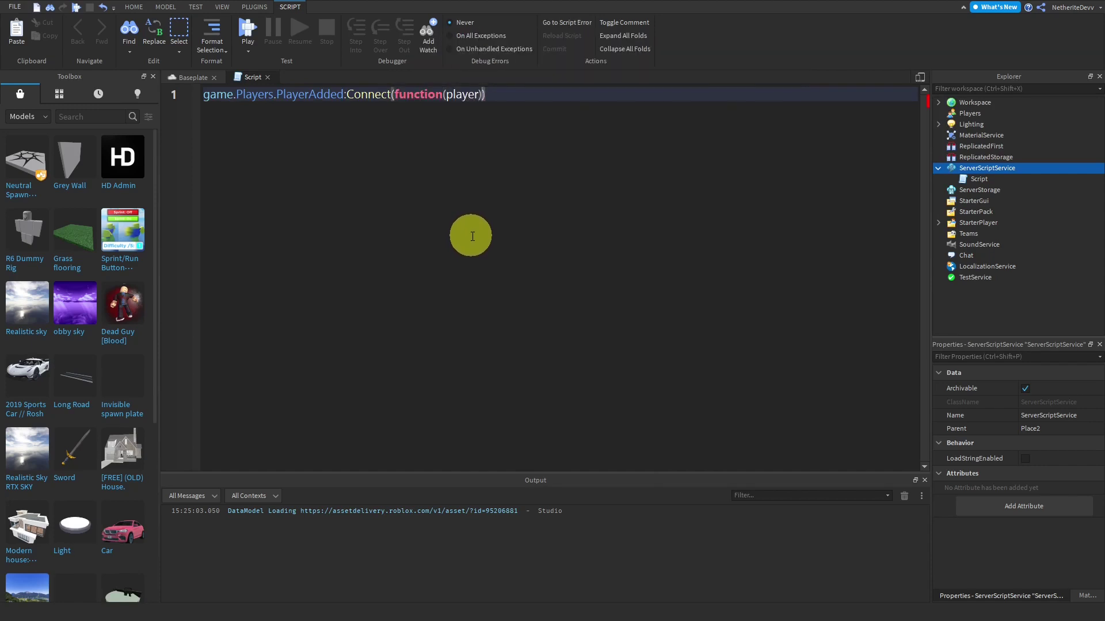
key(Return)
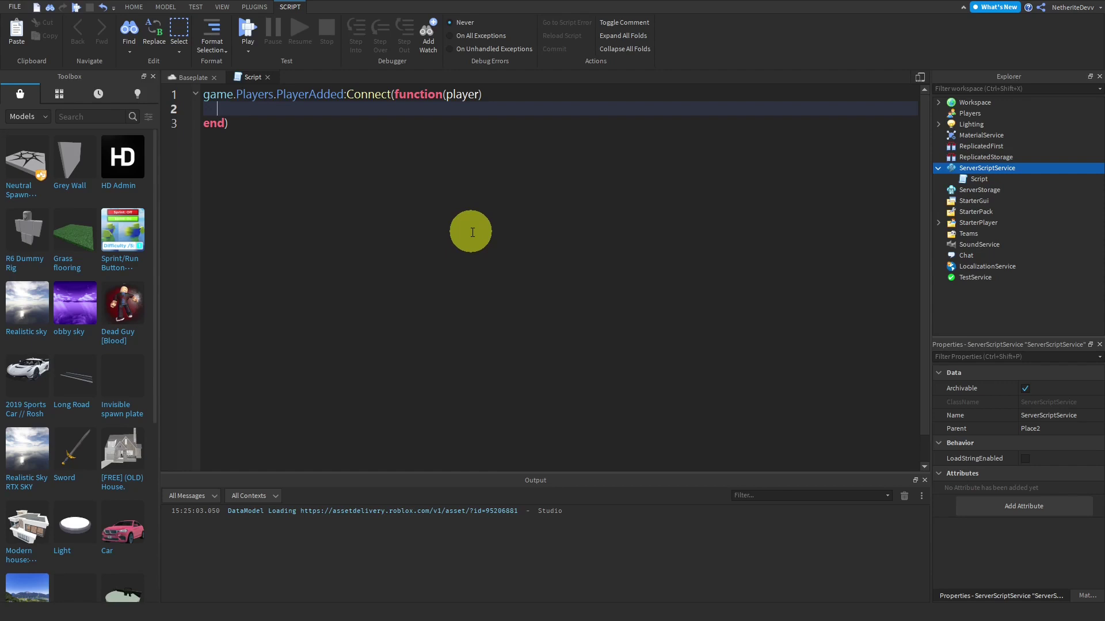
Inside the function, declare local leaderstats = Instance.new("Folder", player)
text(local leaderstats )
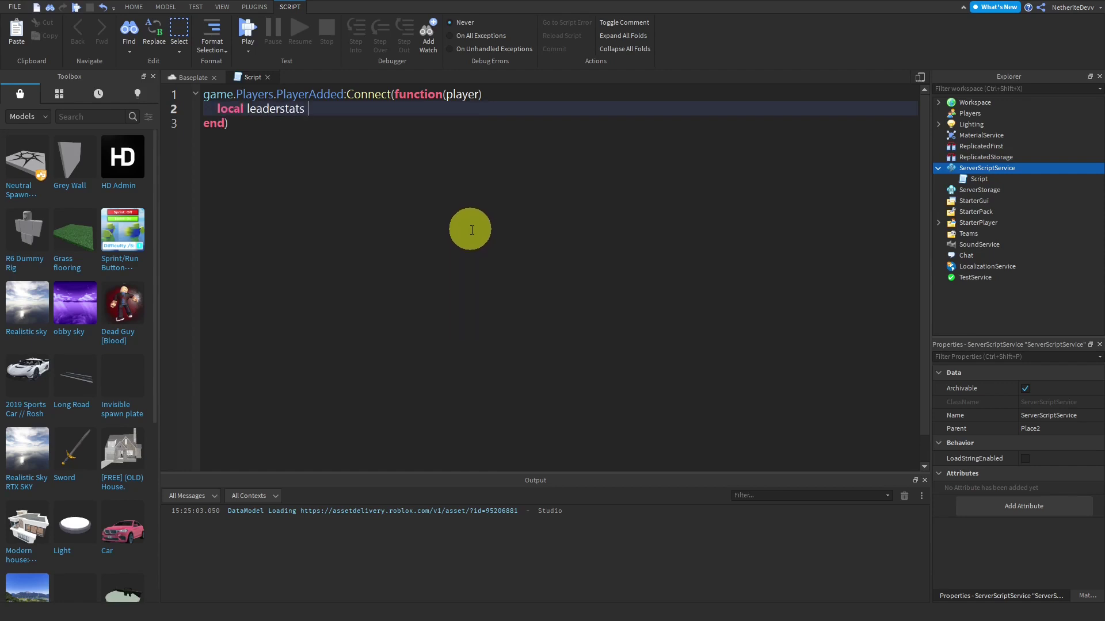
text(= Instance)
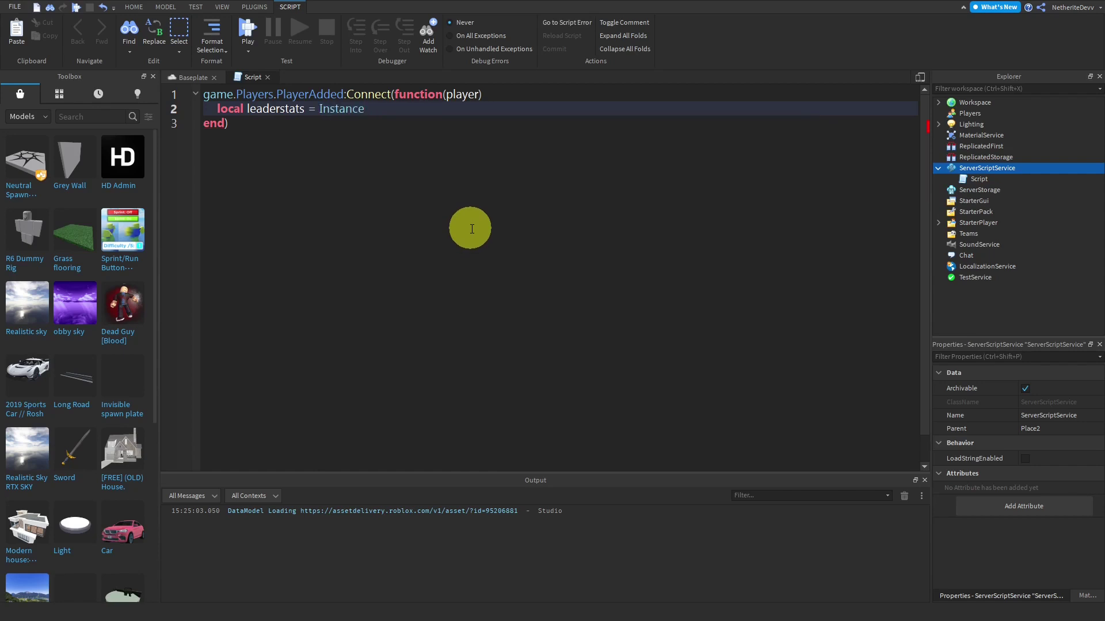
text(.new("F)
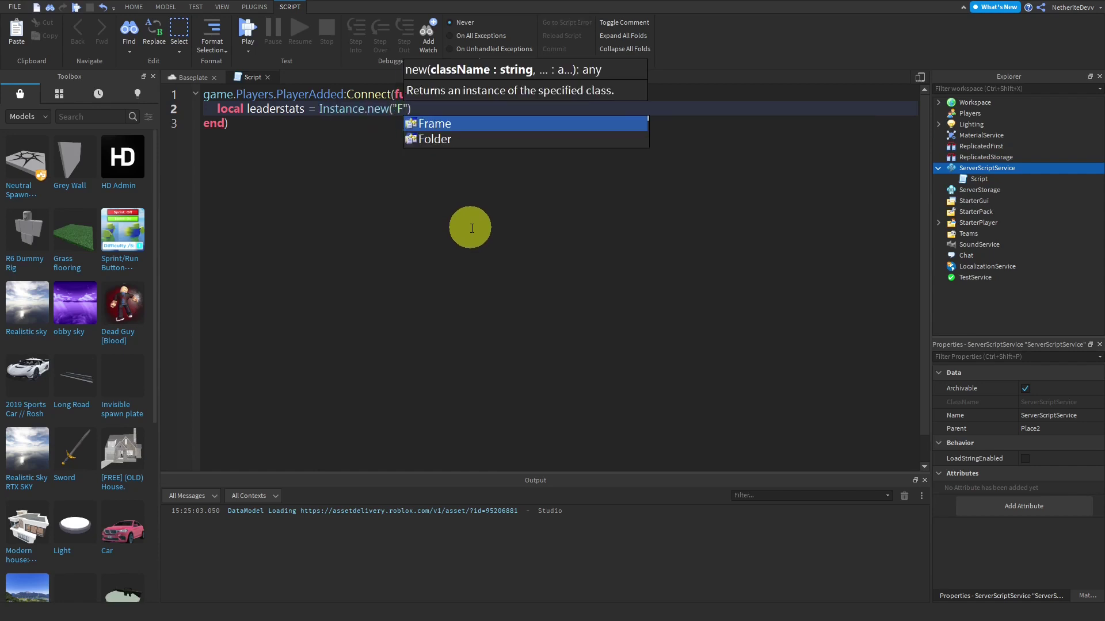
text(o)
key(Tab)
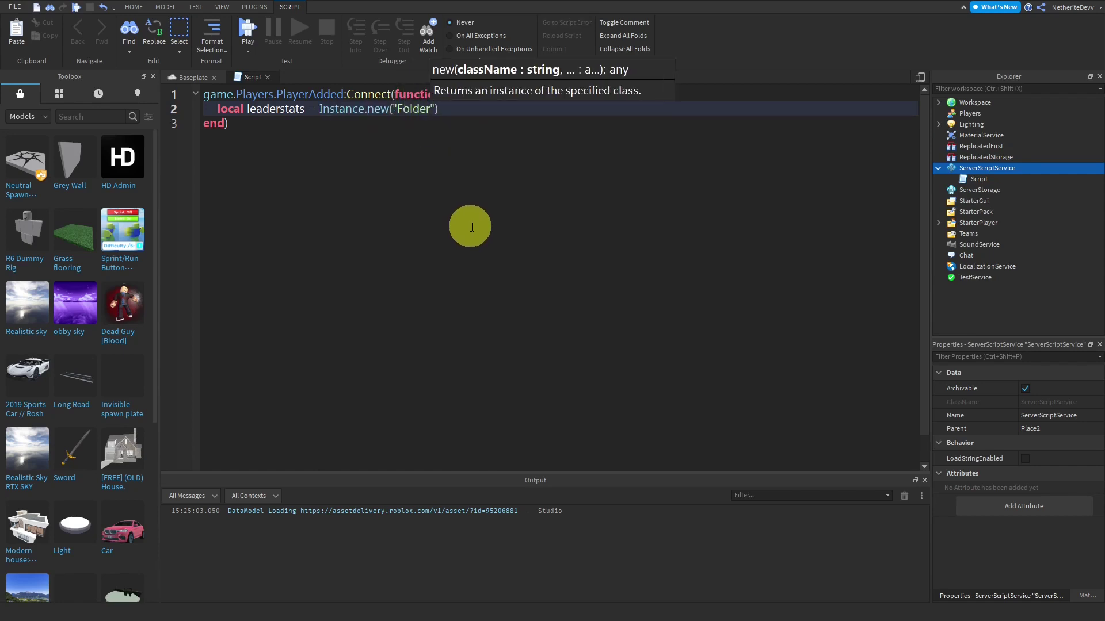
text(")
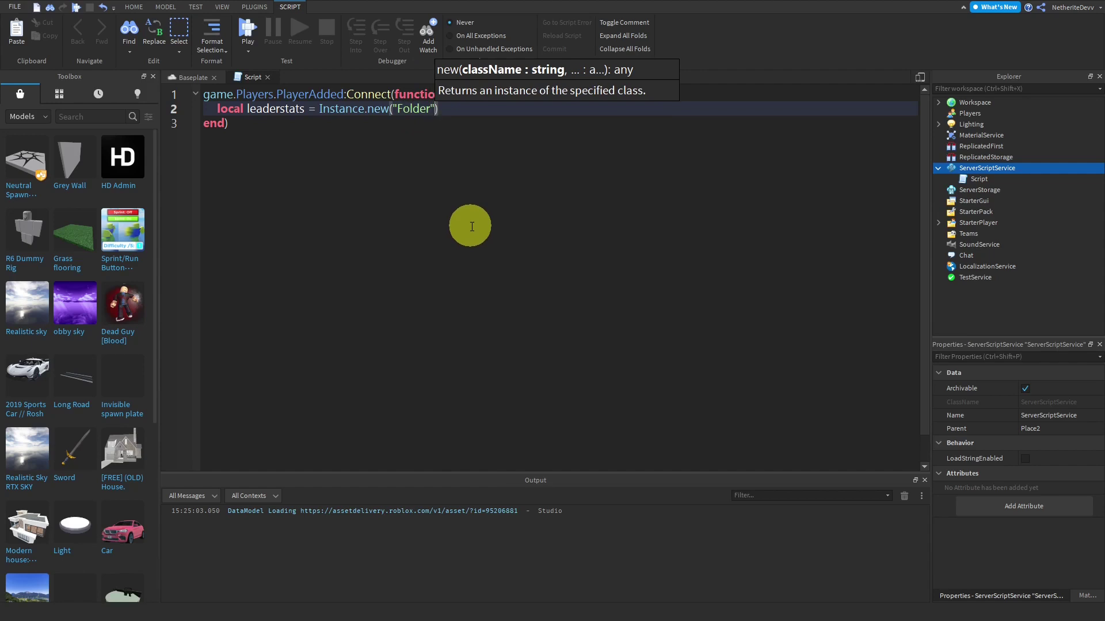
text(, )
text(pl)
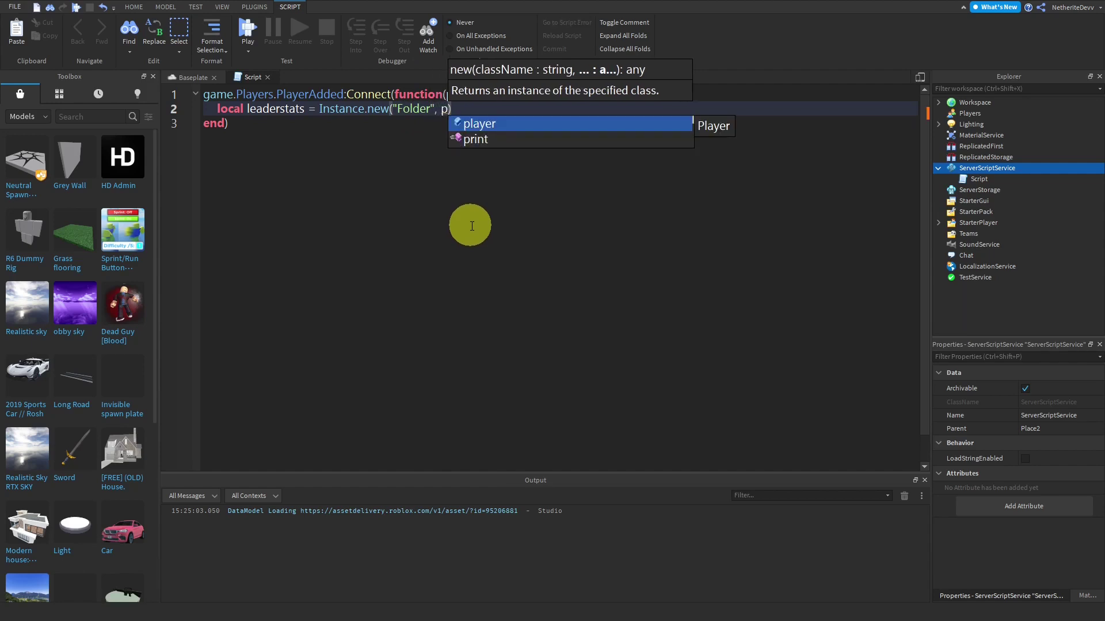
key(Tab)
click(507, 109)
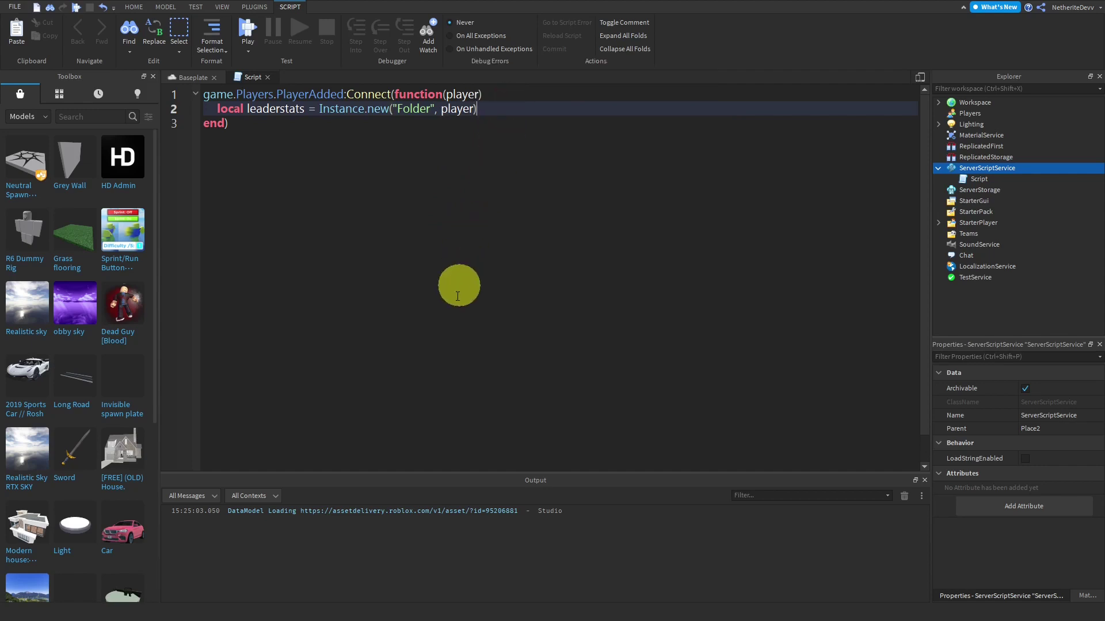
Set leaderstats.Name to "leaderstats" on the following line and leave a blank line after it
key(Return)
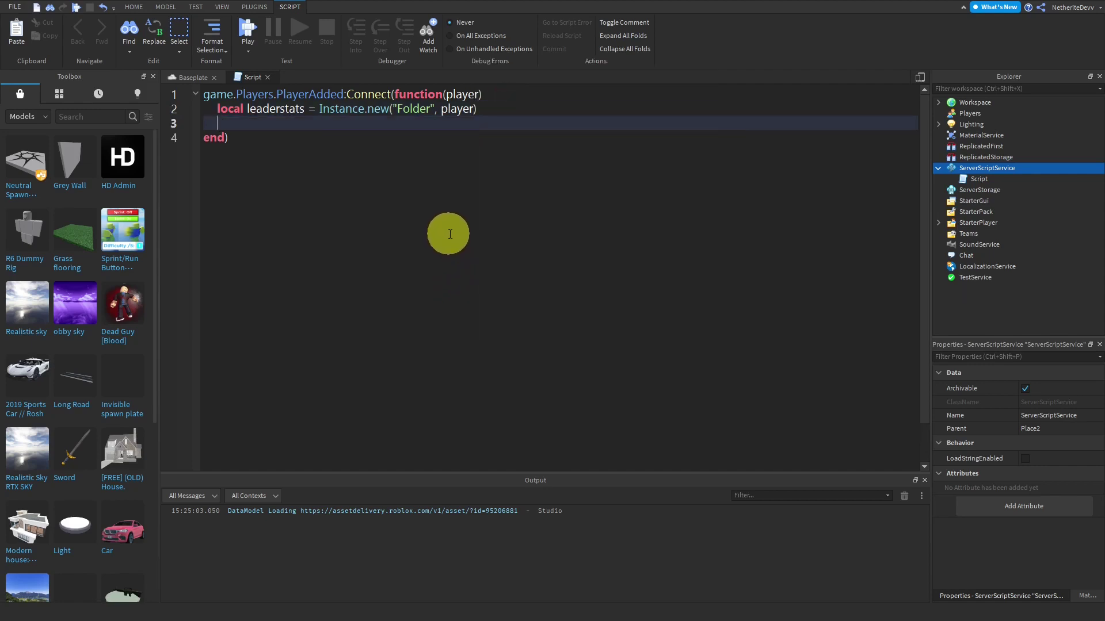
text(lea)
key(Tab)
text(.N)
key(Tab)
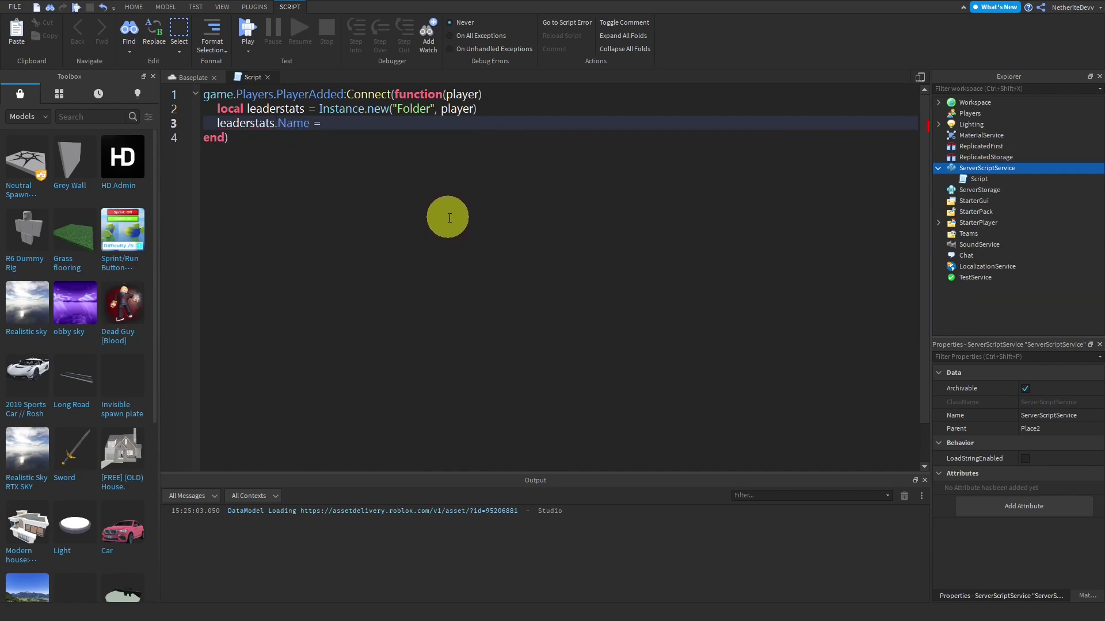
text(= "leaderstats")
key(Return)
key(Return)
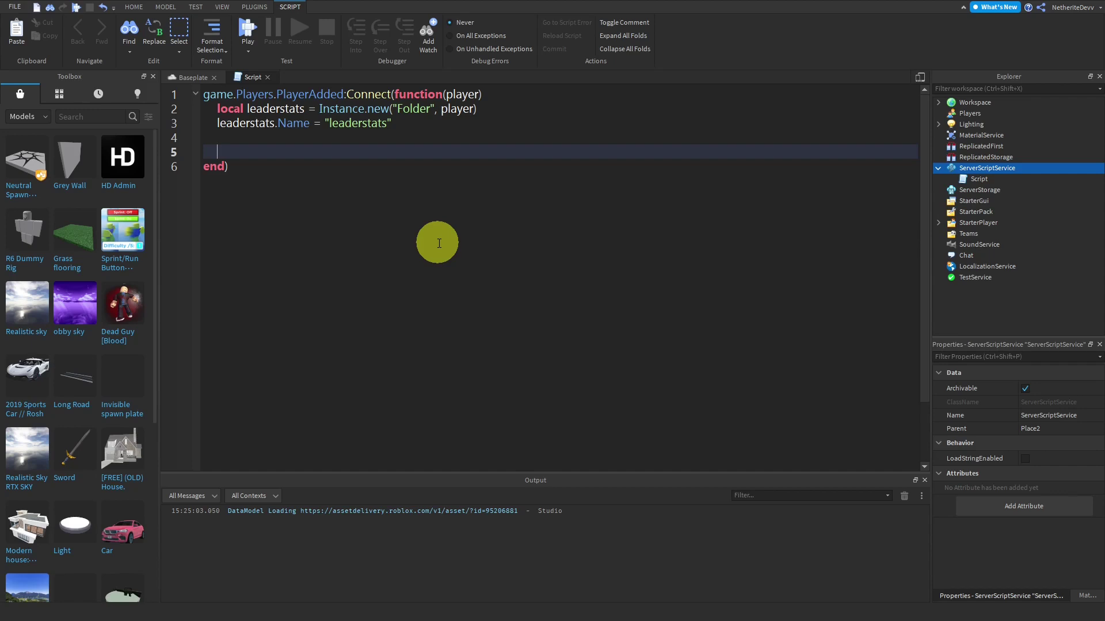
Below the leaderstats lines, declare local coins = Instance.new("IntValue", leaderstats) and start a new line
text(local coins = I)
key(Tab)
text(.)
key(Tab)
text("I)
key(Tab)
key(Right)
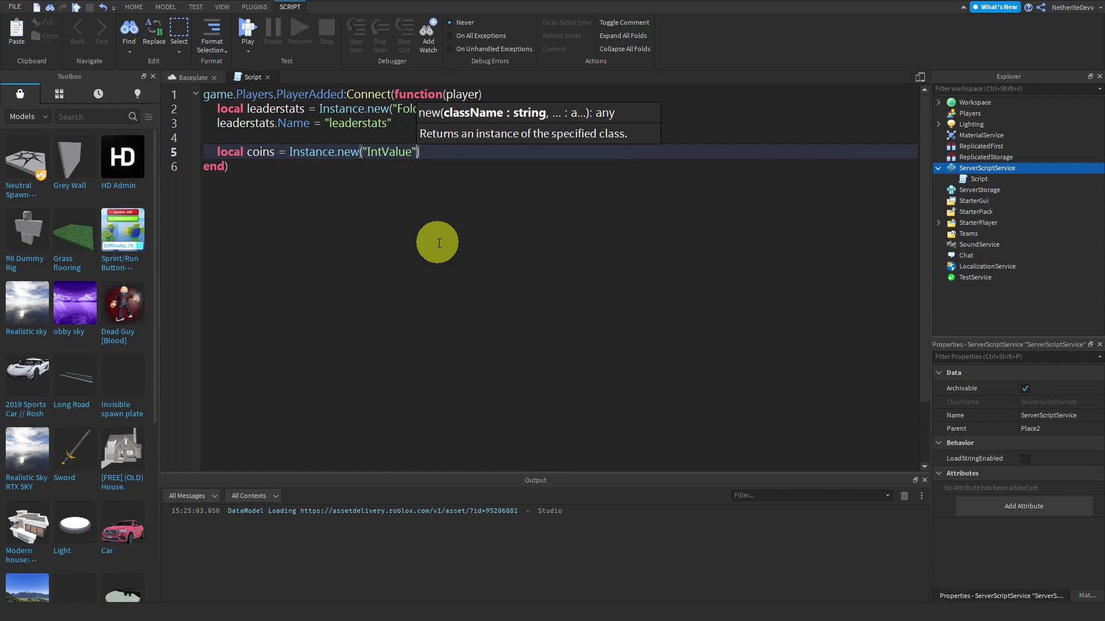
text(, )
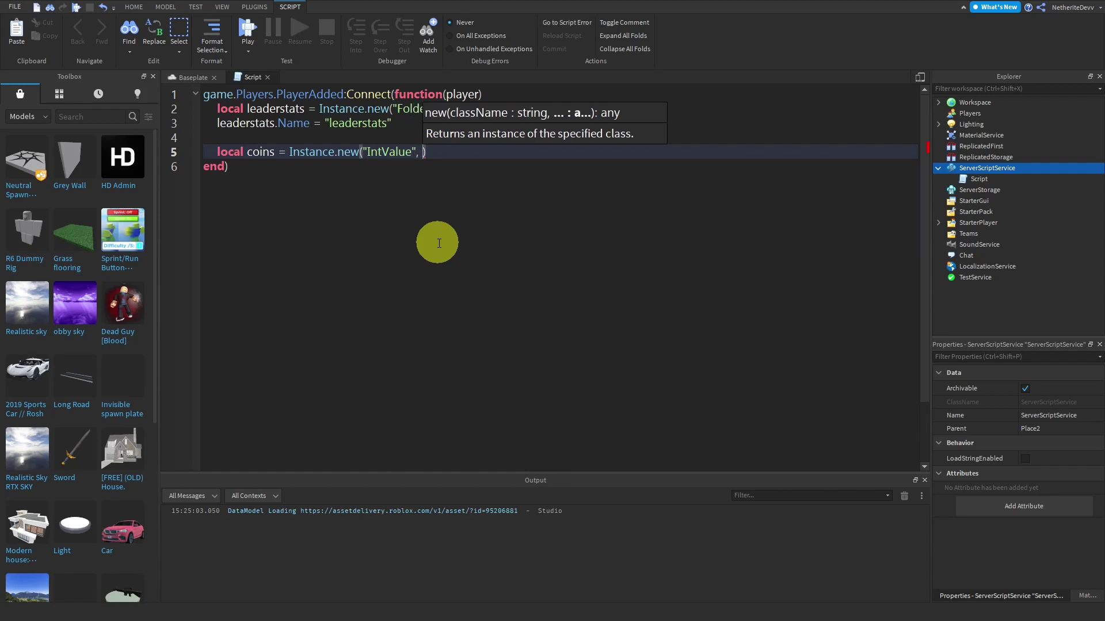
text(lead)
key(Tab)
key(Return)
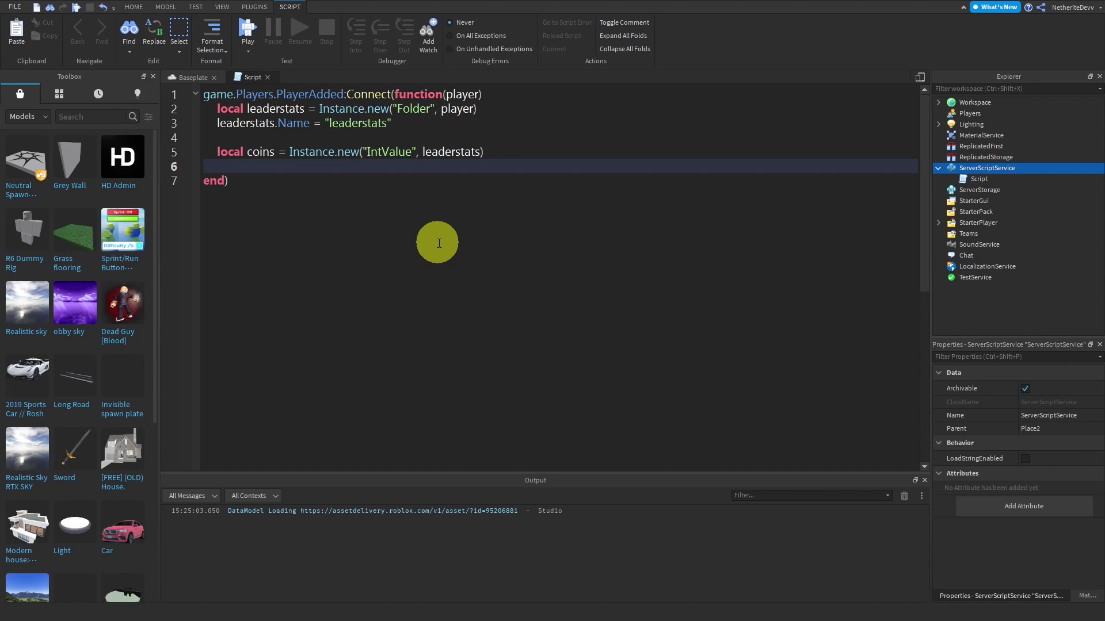
Set coins.Name to "Coins" on the line after the coins declaration
text(continu)
key(BackSpace)
key(BackSpace)
key(BackSpace)
key(BackSpace)
key(BackSpace)
text(i)
key(Tab)
text(.Name)
key(Return)
Set coins.Value to 0 on the line after the coins name assignment
text(c)
key(Tab)
key(BackSpace)
key(BackSpace)
key(BackSpace)
key(BackSpace)
key(BackSpace)
text(i)
key(Tab)
text(.V)
key(Tab)
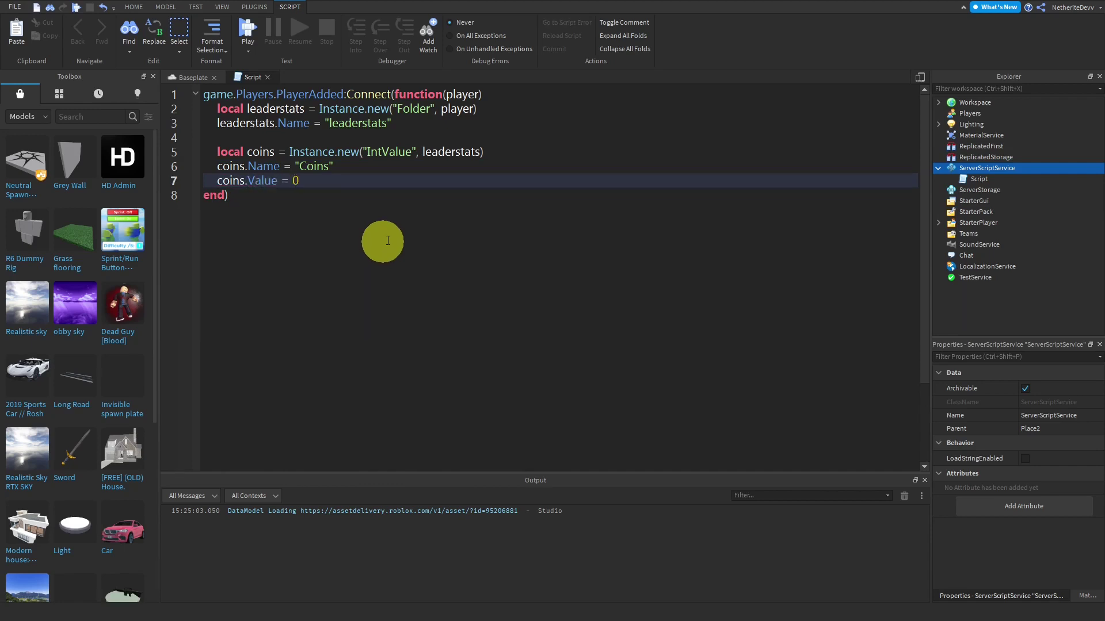
drag(217, 152, 495, 153)
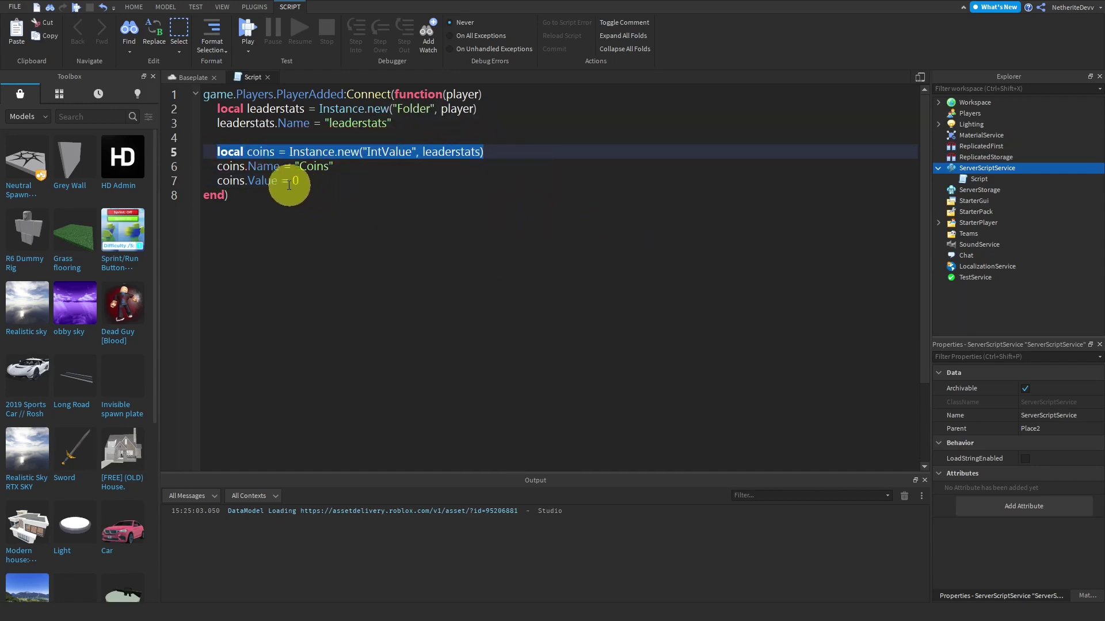
double_click(313, 167)
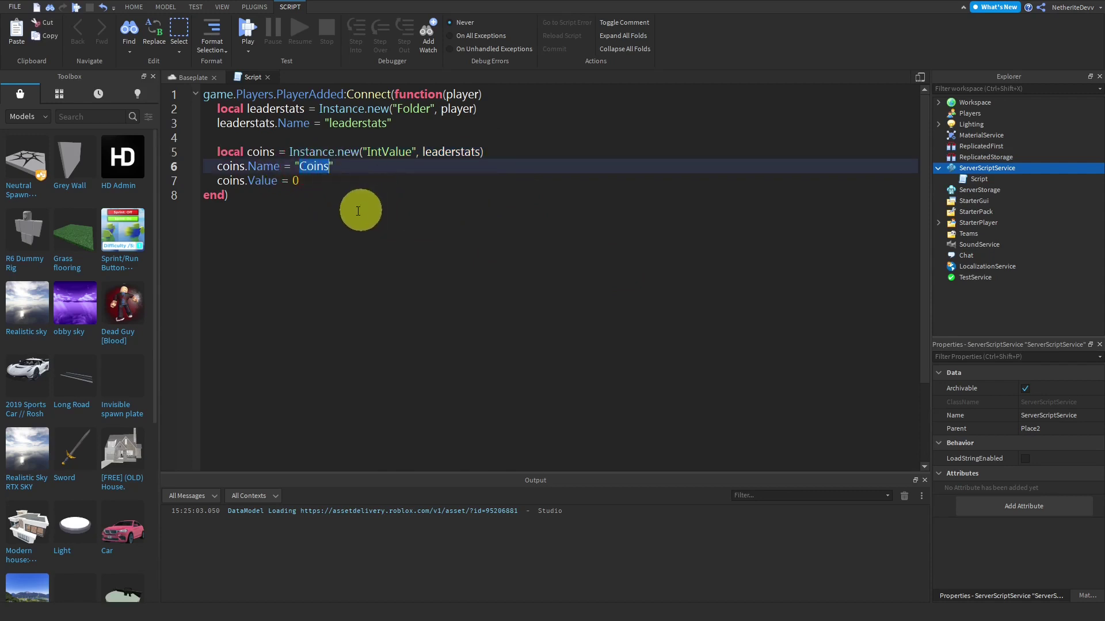
triple_click(291, 182)
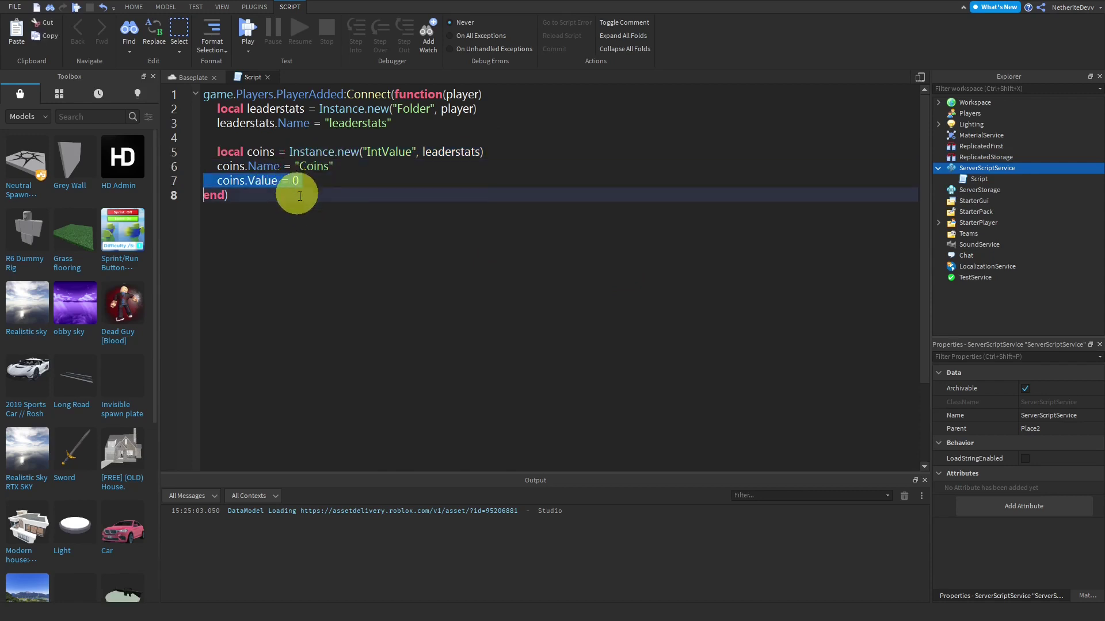
click(314, 197)
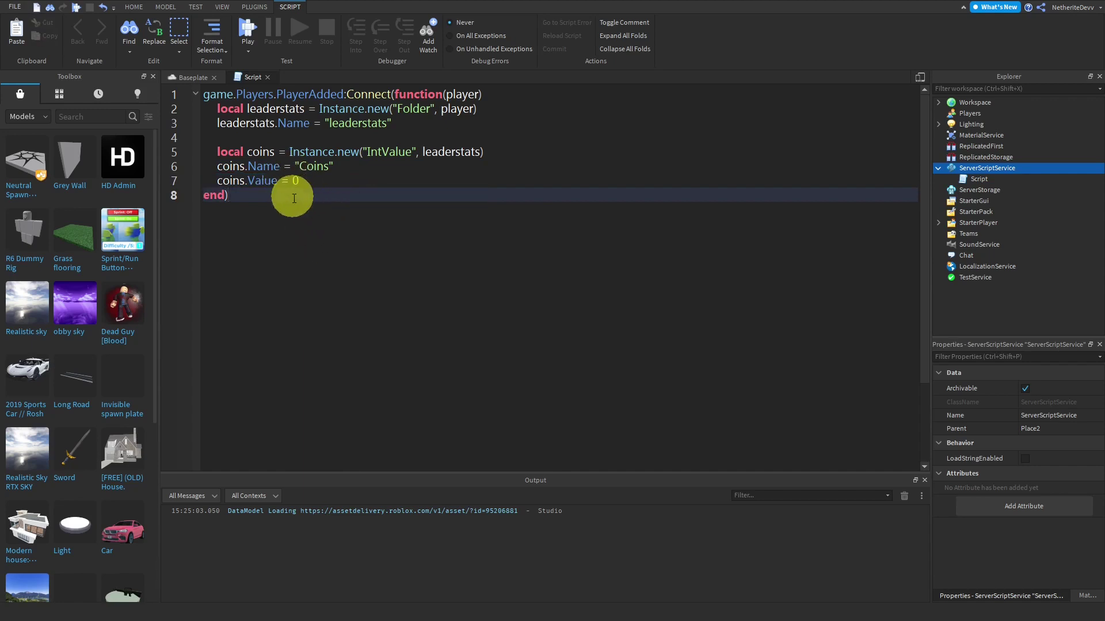
click(297, 179)
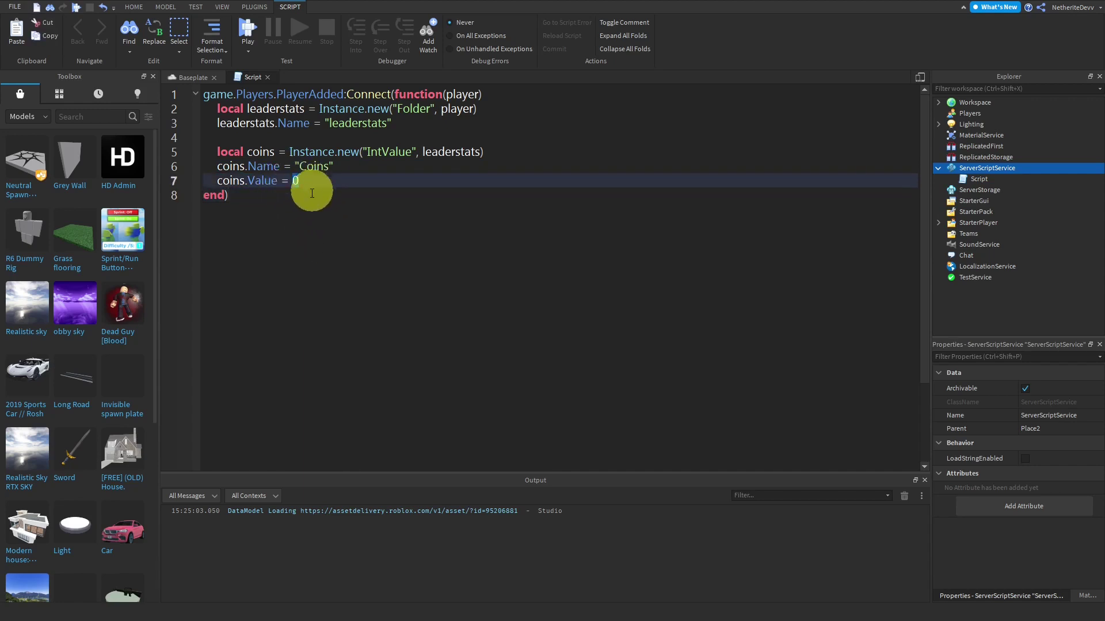
Playtest the place to check the Coins entry on the player leaderboard, and stop the playtest
click(240, 283)
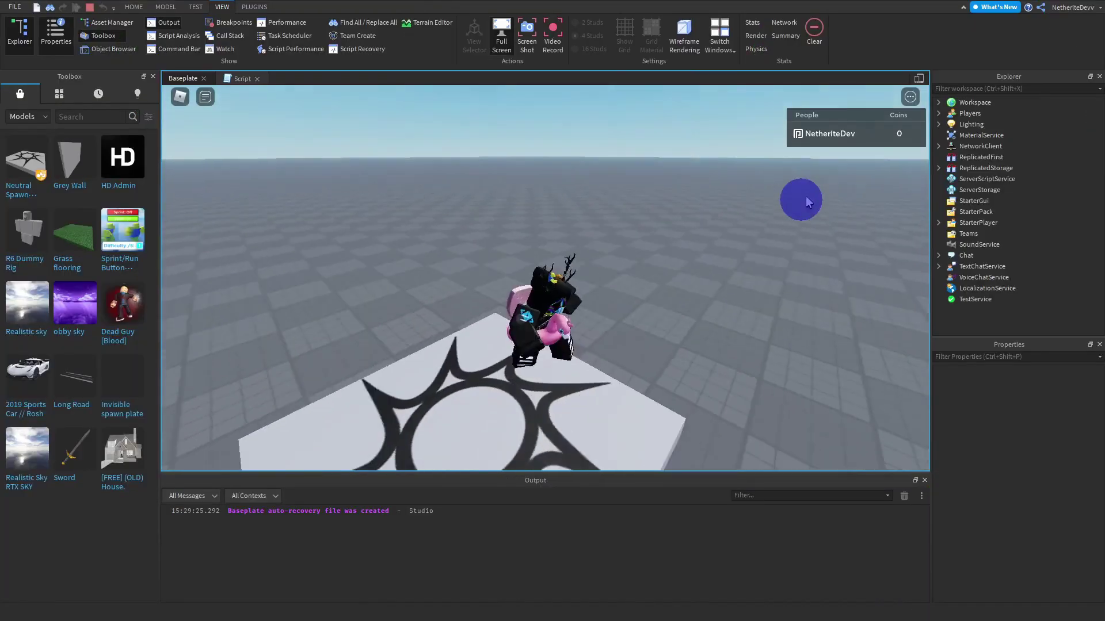
right_drag(806, 198, 810, 194)
key(w)
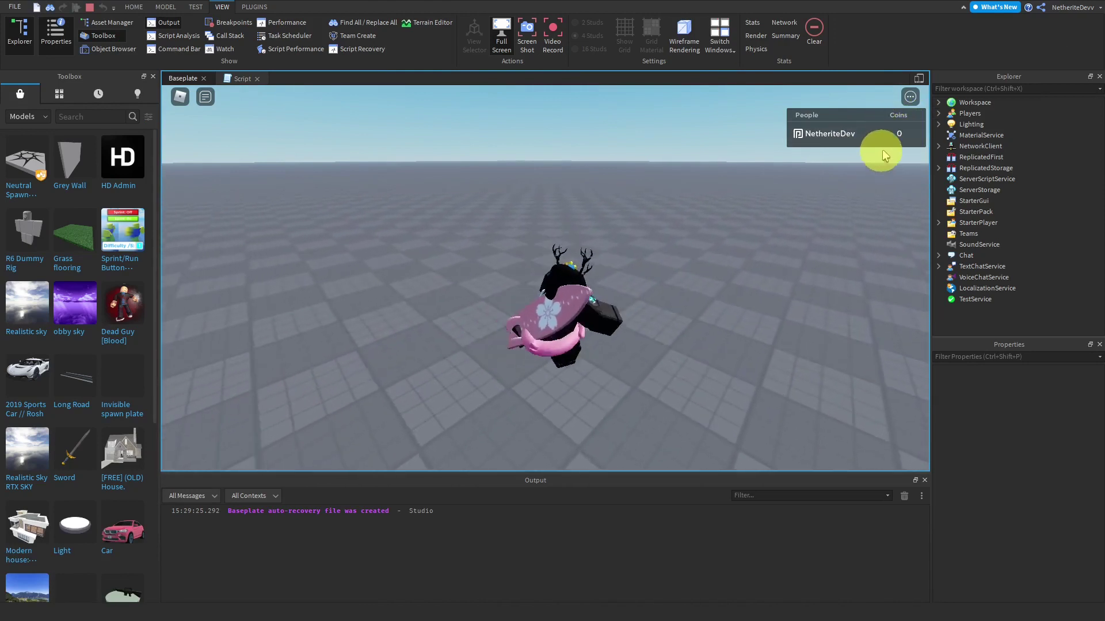
key(shift+F5)
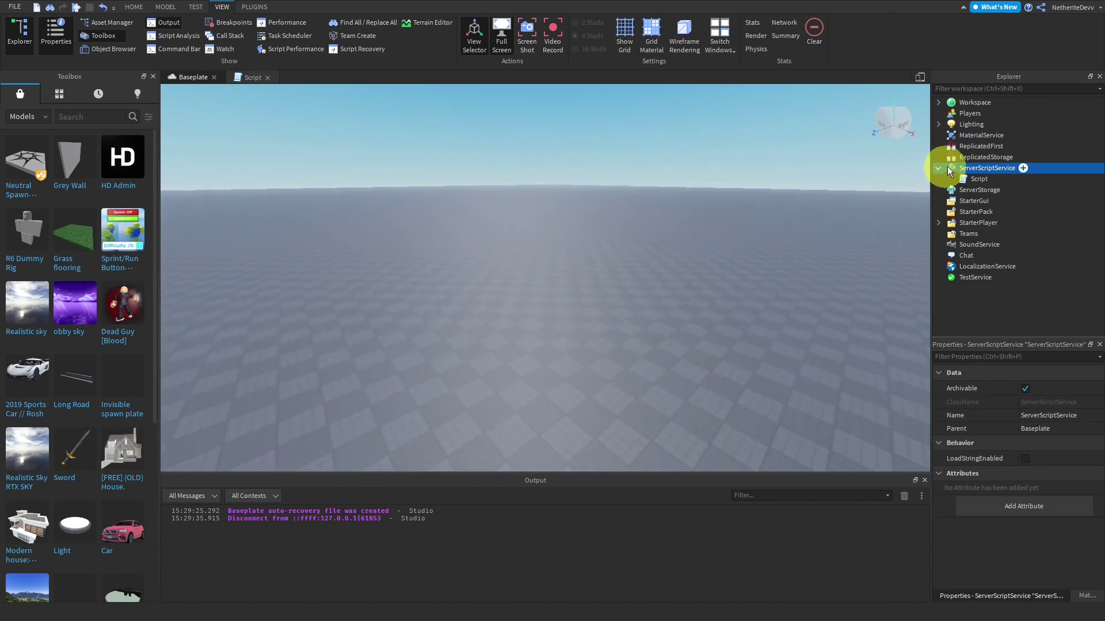
Add a RemoteEvent to ReplicatedStorage and rename it DoorEvent
click(1020, 156)
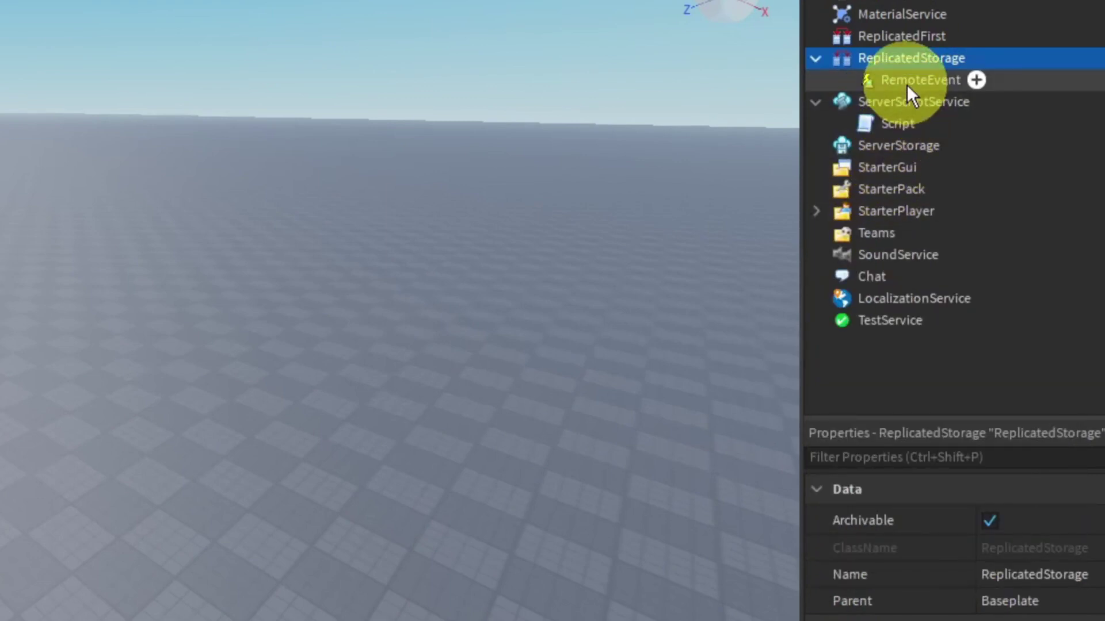
right_click(925, 79)
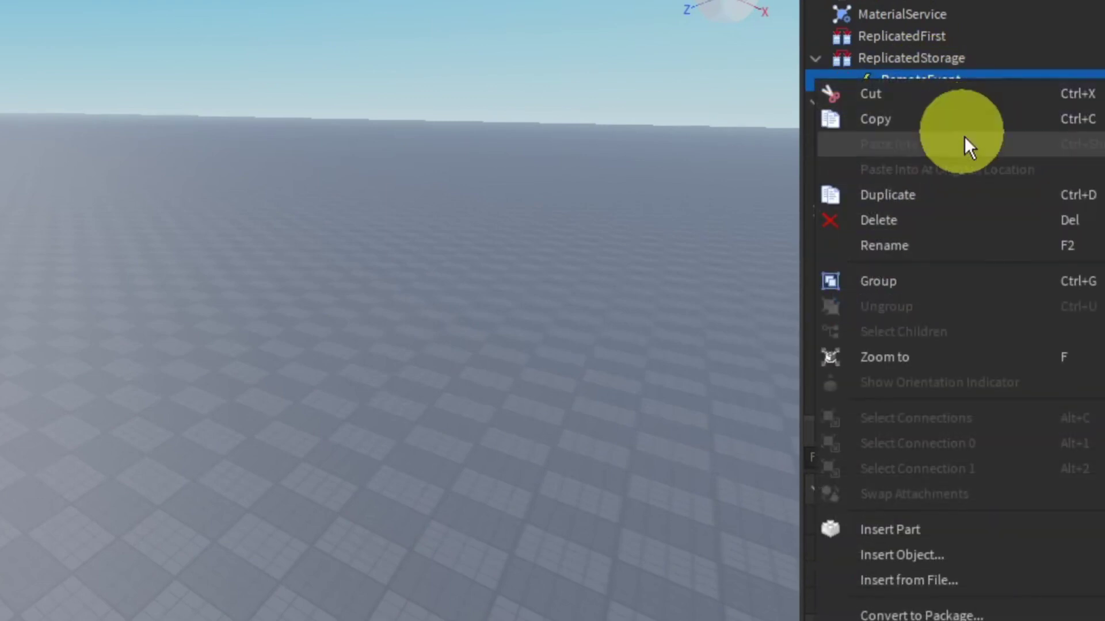
click(920, 247)
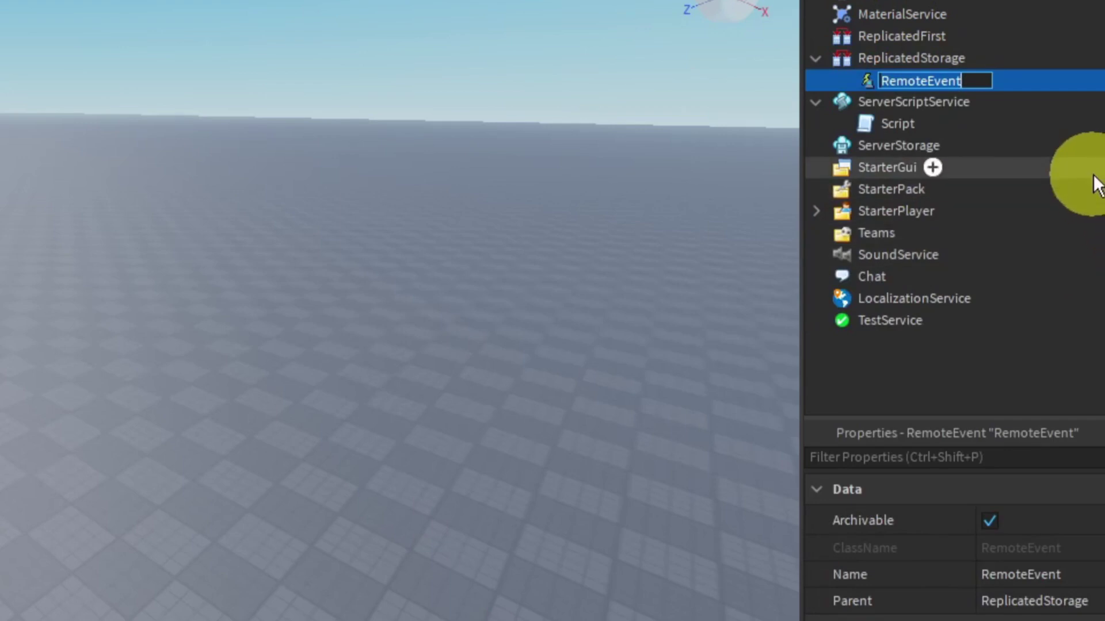
text(DoorEvent)
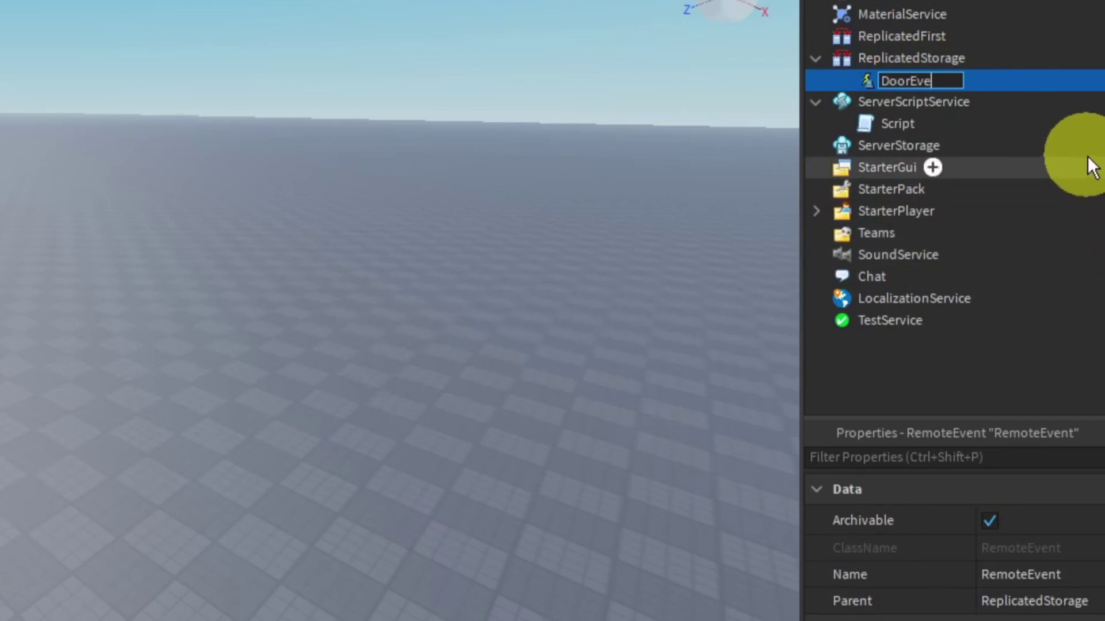
key(Return)
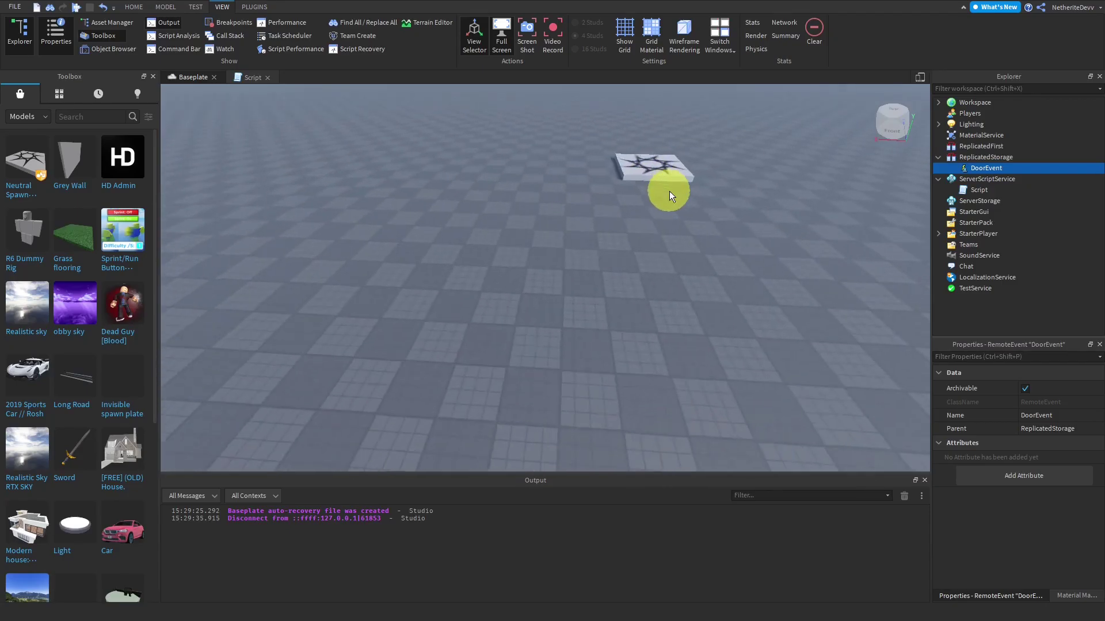
Insert a block part near the spawn location and scale it up into a tall, wide pillar for the door frame
key(a)
right_drag(672, 184, 672, 184)
key(w)
click(903, 137)
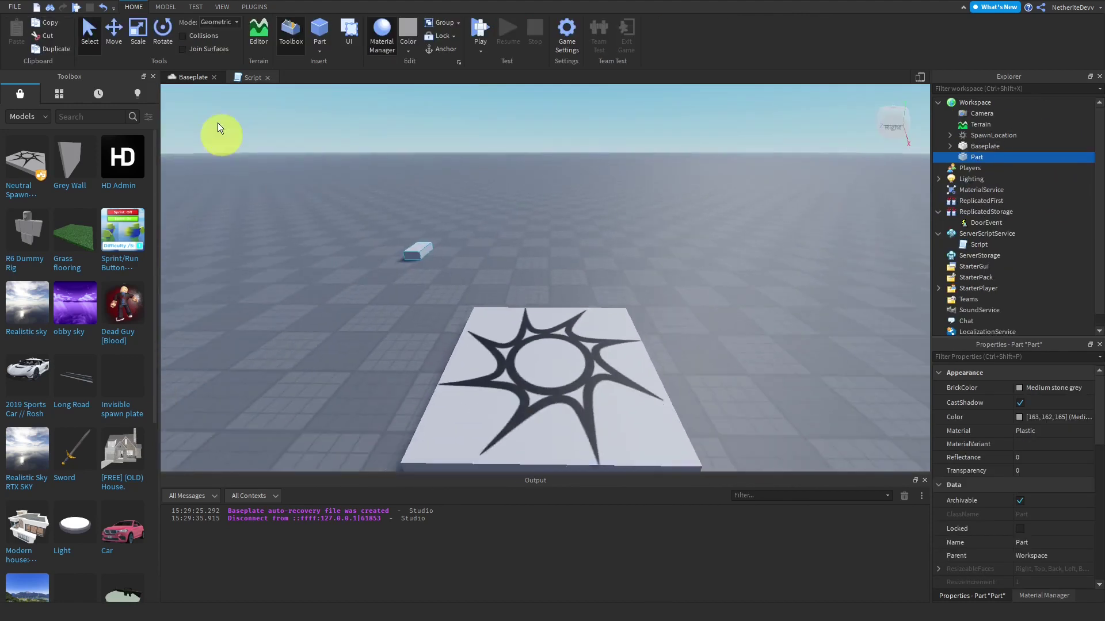
scroll(218, 126, down, 3)
click(137, 30)
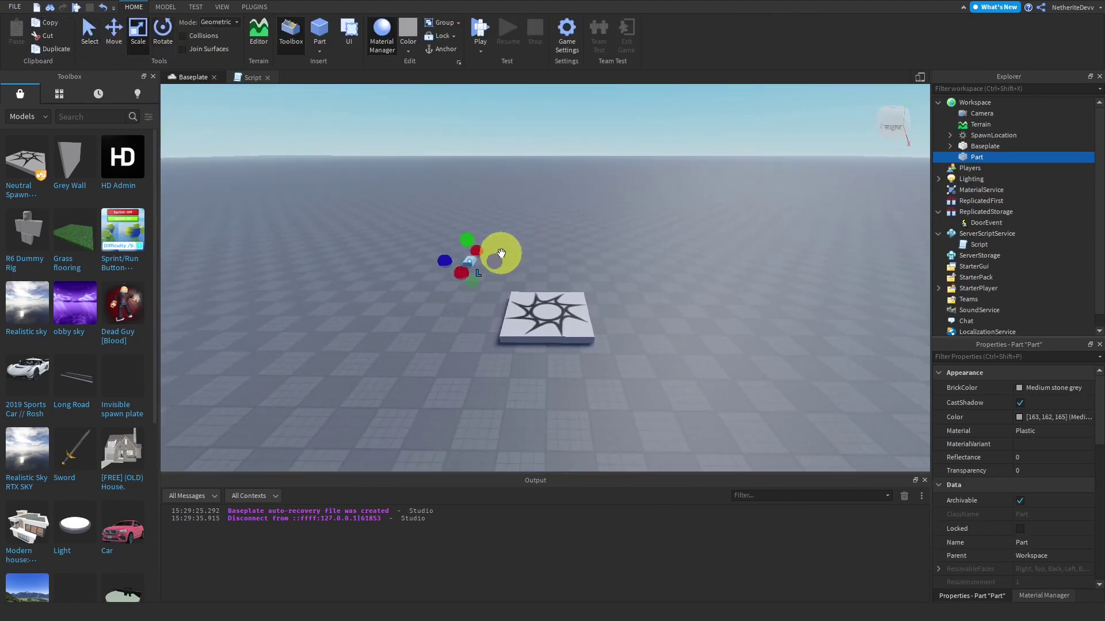
drag(474, 244, 467, 165)
scroll(488, 180, up, 5)
drag(526, 211, 516, 214)
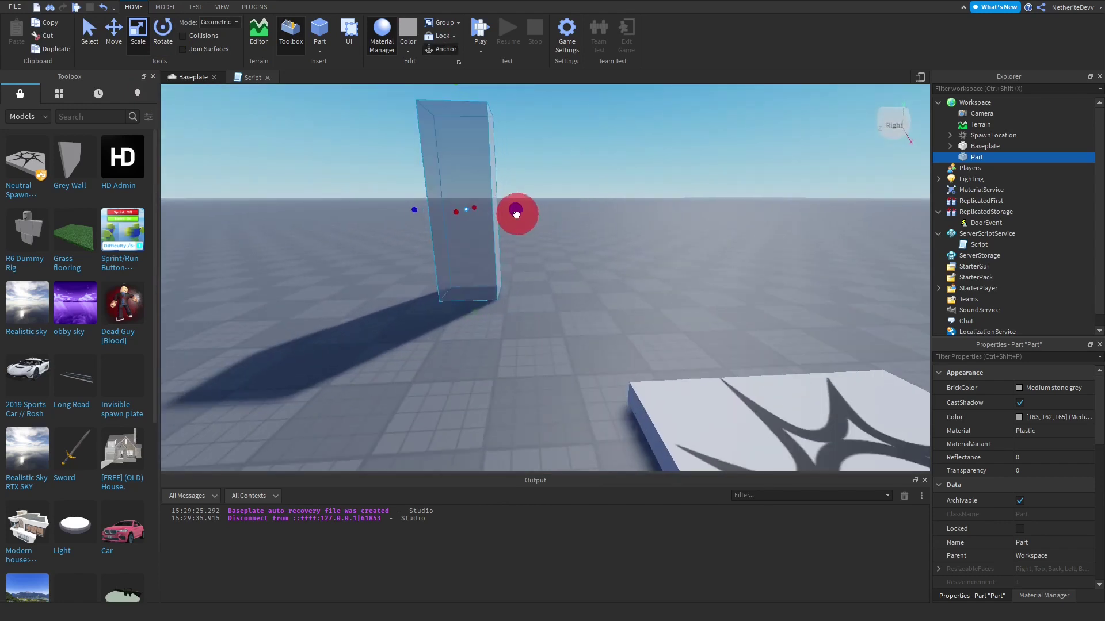
scroll(516, 215, down, 2)
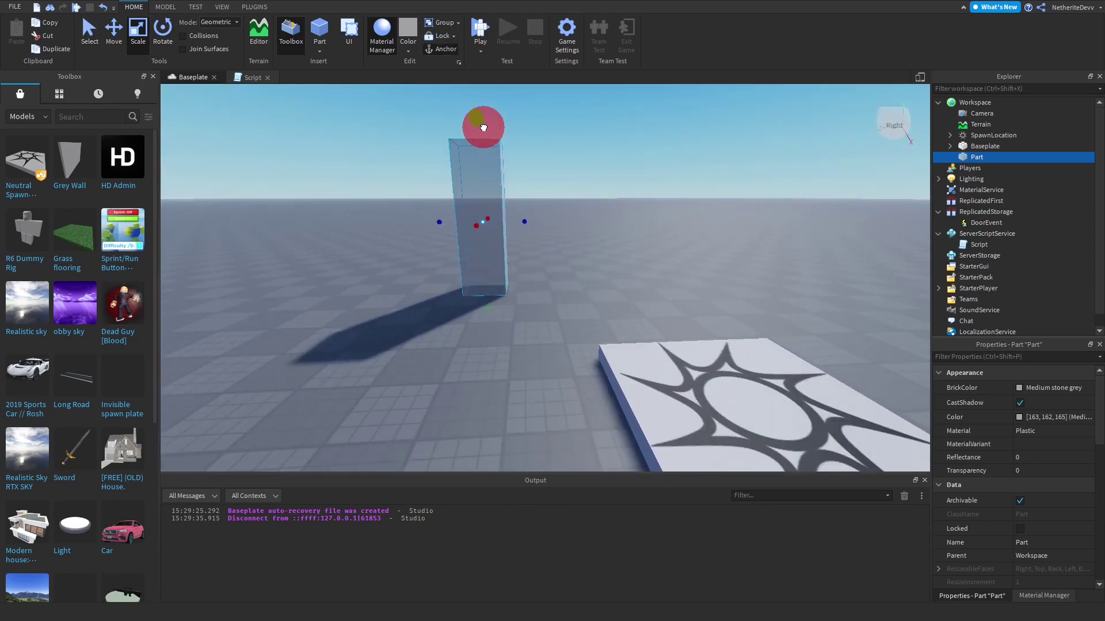
Duplicate the pillar to build the second side post, the top beam and the yellow door panel filling the opening
key(ctrl+d)
key(ctrl+d)
click(1027, 488)
key(ctrl+d)
Set the yellow door panel's Transparency to 0.5
click(978, 357)
text(tr)
click(1058, 387)
text(0.5)
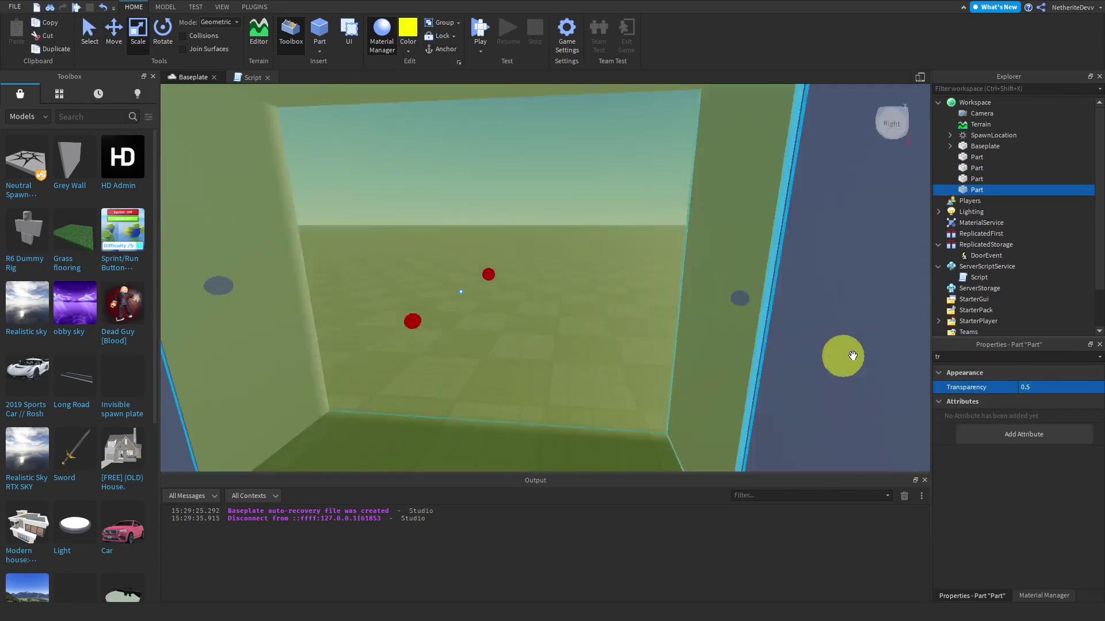
Color the three door frame parts dark navy
click(977, 157)
shift+click(976, 179)
click(1027, 417)
click(824, 334)
Examine the door frame and its translucent yellow panel from near and far
right_drag(824, 334, 795, 254)
scroll(828, 322, down, 5)
scroll(563, 199, up, 5)
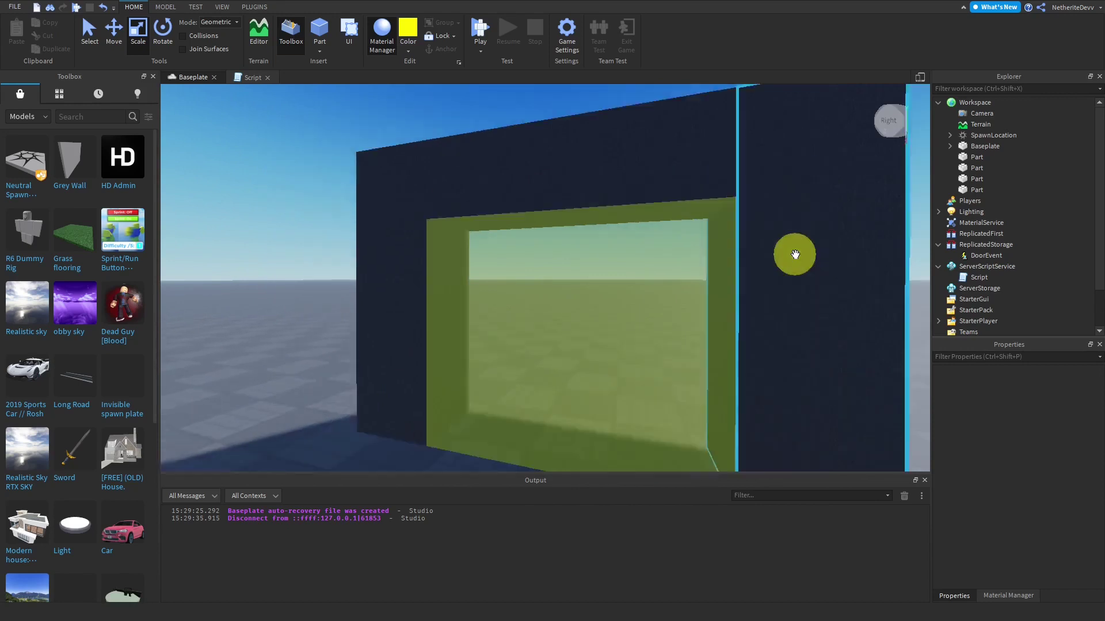
scroll(794, 254, down, 10)
scroll(707, 255, up, 3)
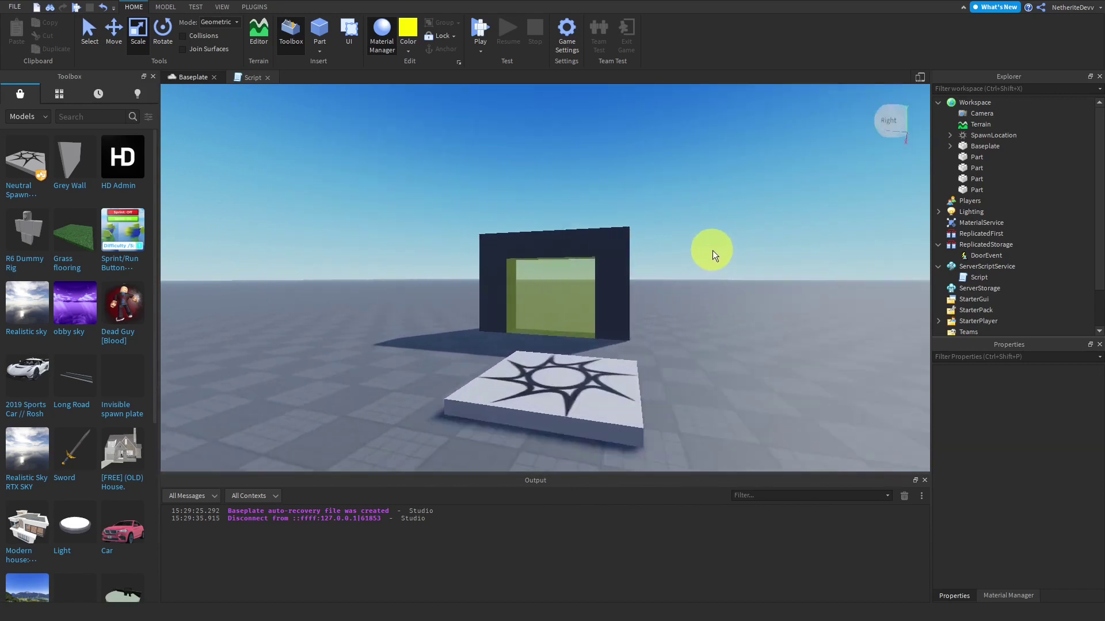
scroll(712, 250, up, 6)
scroll(690, 247, down, 7)
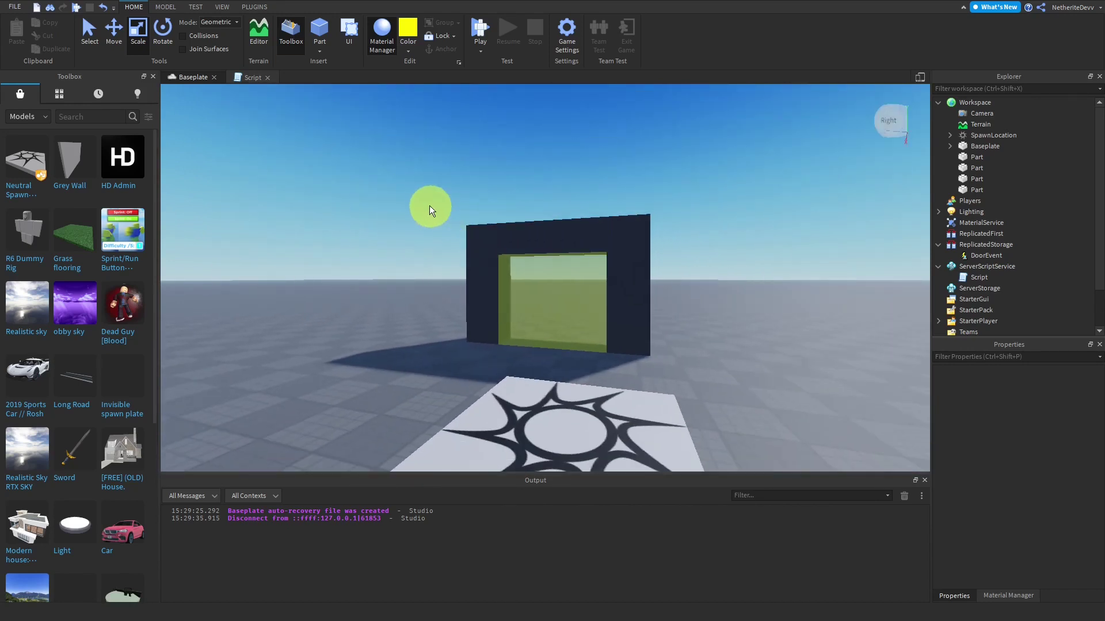
drag(604, 280, 741, 348)
click(771, 344)
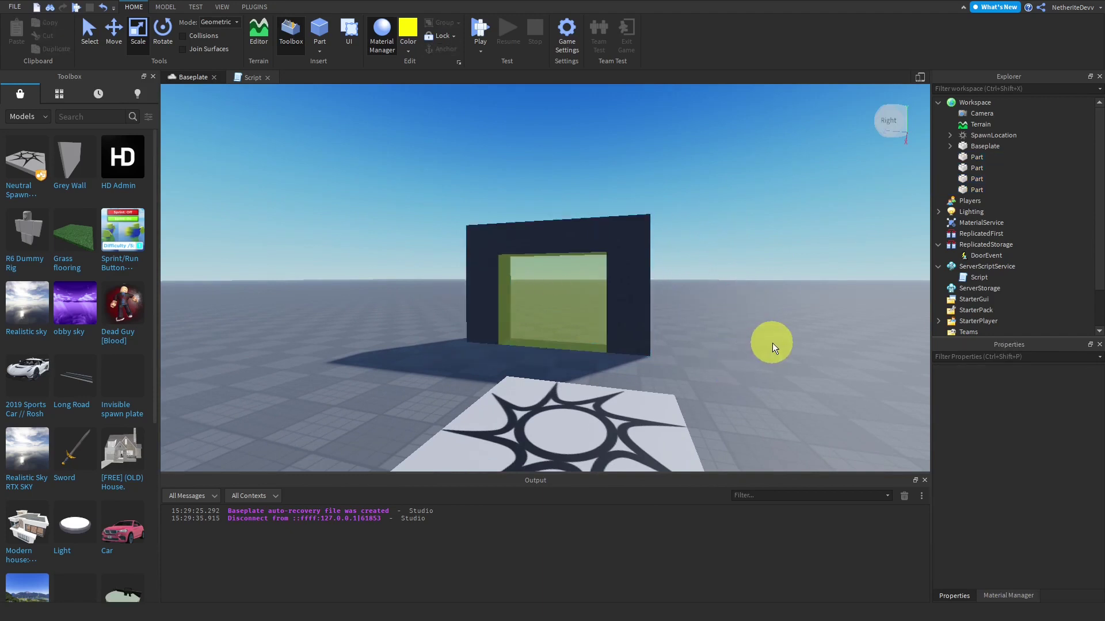
scroll(708, 322, up, 5)
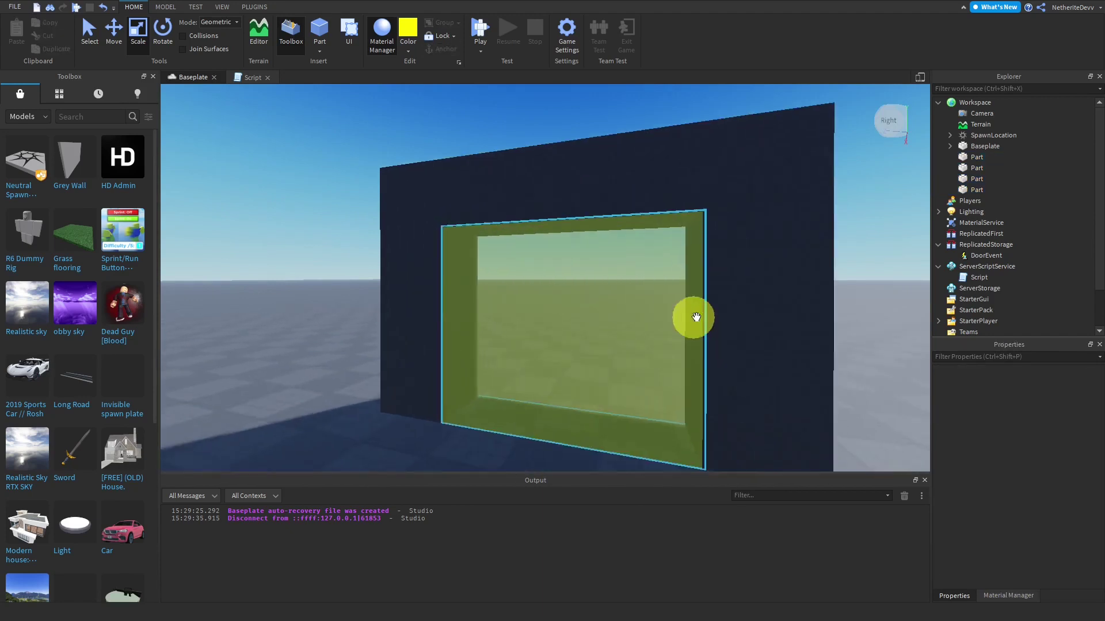
scroll(797, 321, down, 5)
right_drag(800, 320, 798, 317)
scroll(654, 283, up, 6)
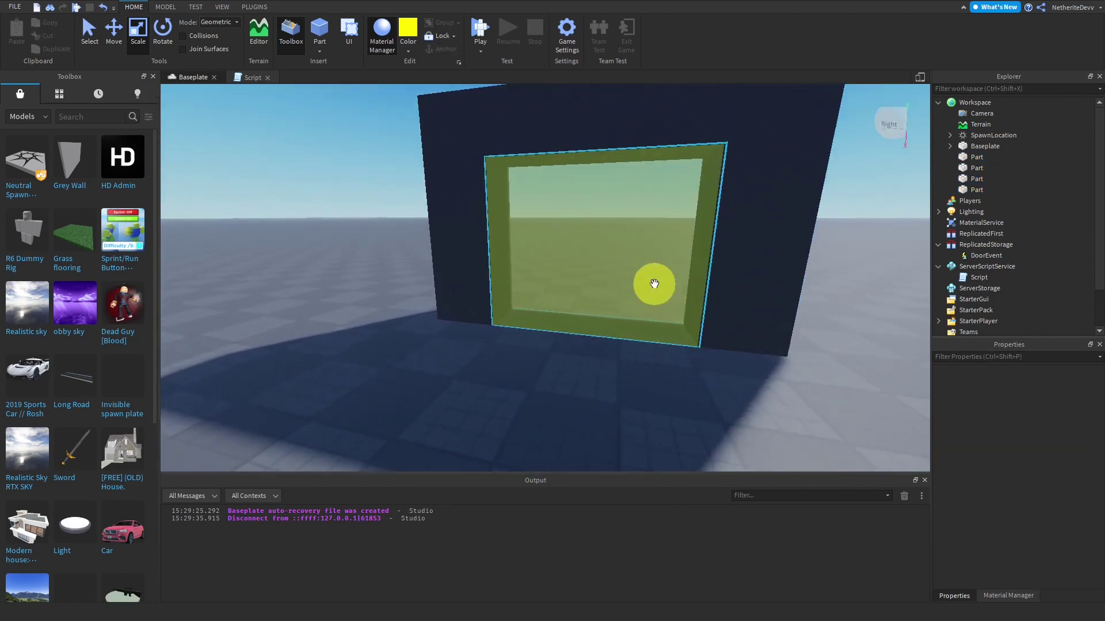
Rename the translucent yellow door panel DoorPart
click(654, 284)
scroll(678, 280, down, 5)
scroll(610, 267, up, 7)
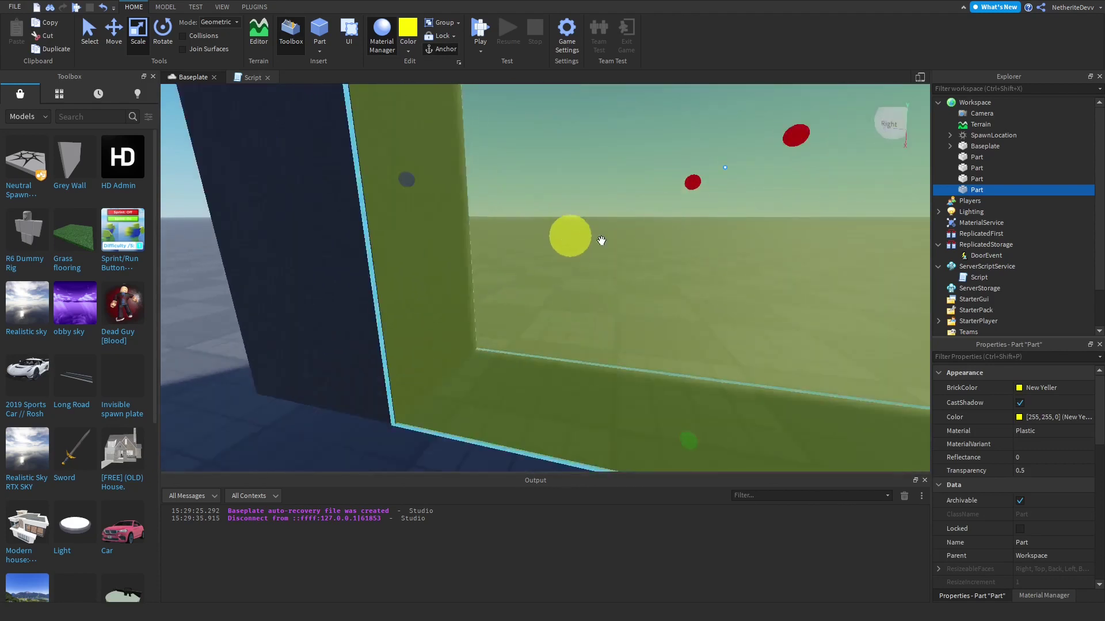
scroll(601, 241, down, 6)
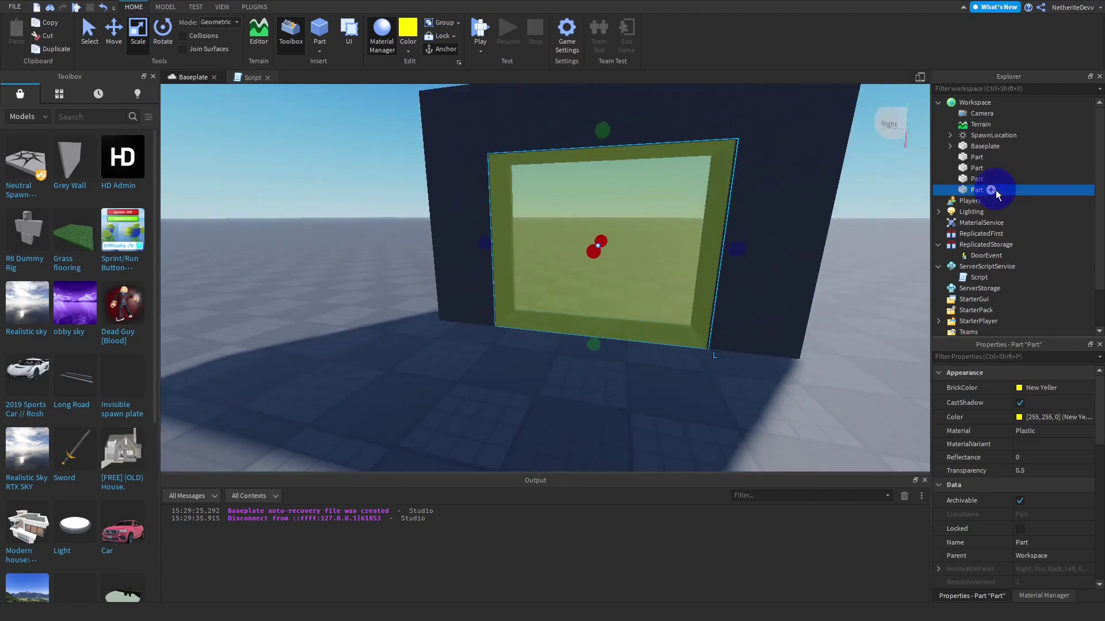
right_click(995, 190)
click(978, 288)
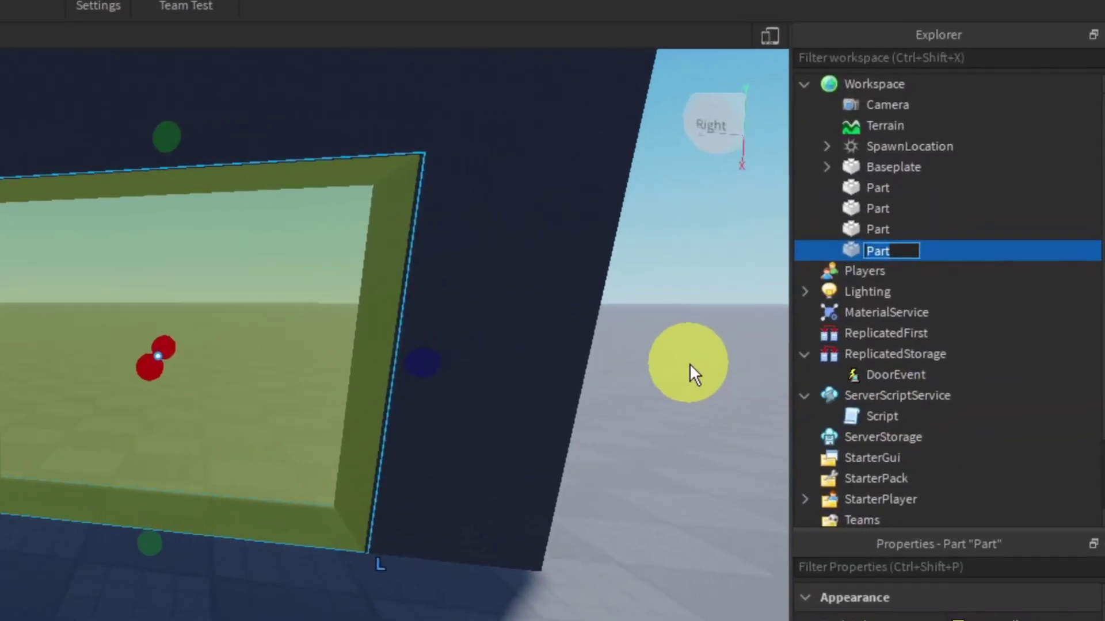
text(DoorPart)
right_drag(595, 506, 596, 509)
right_drag(574, 437, 577, 438)
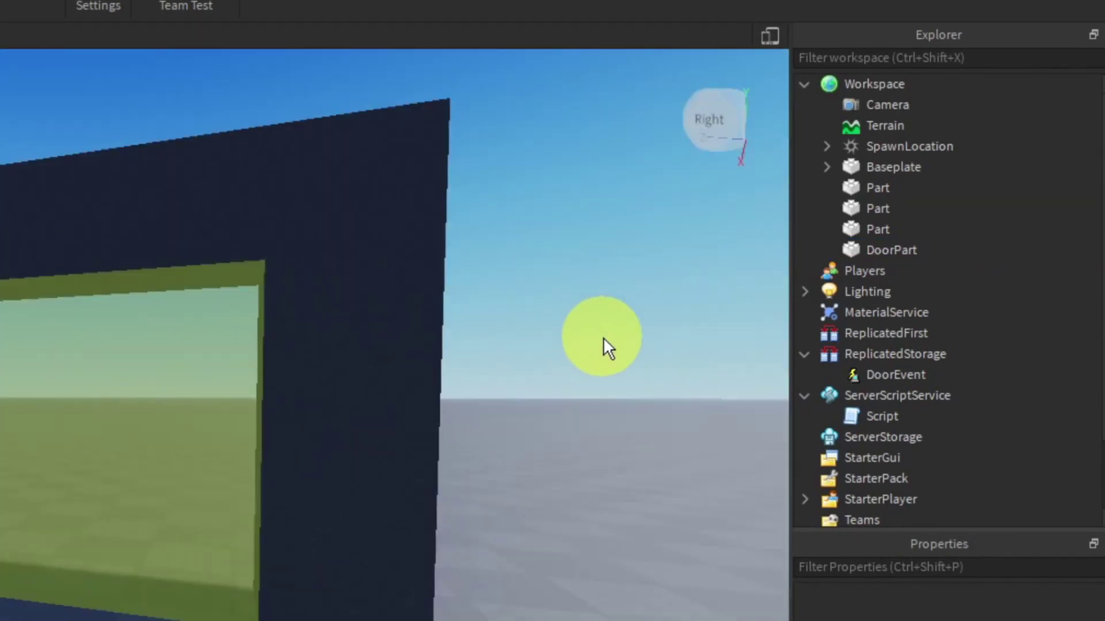
Group DoorPart and the three frame parts into a single model
click(886, 251)
shift+click(871, 229)
shift+click(865, 190)
right_click(869, 194)
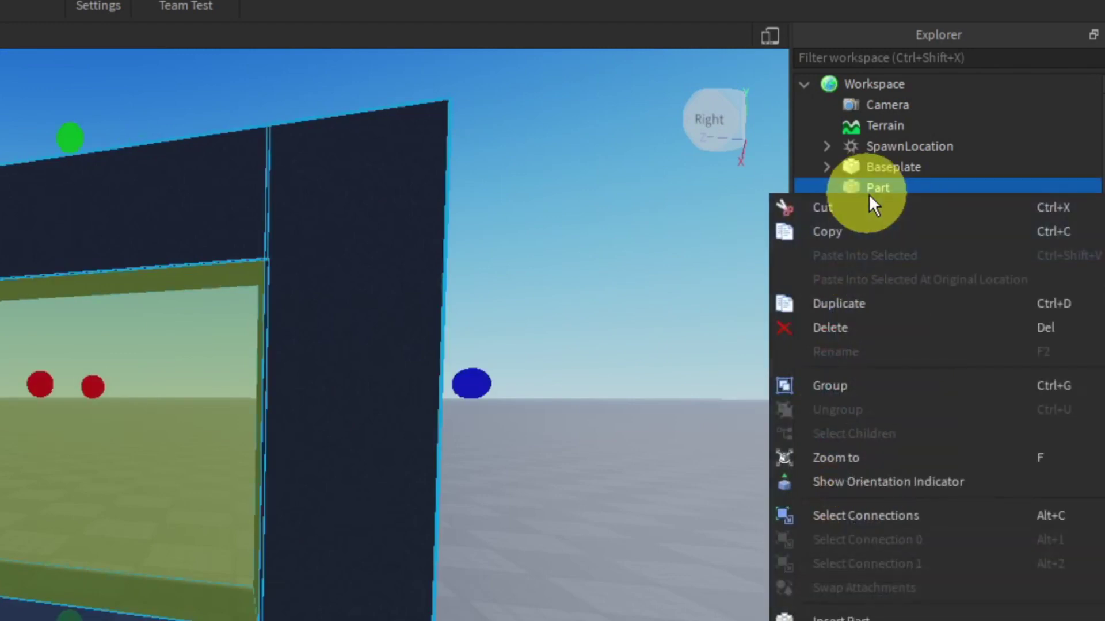
click(837, 386)
right_drag(730, 299, 748, 284)
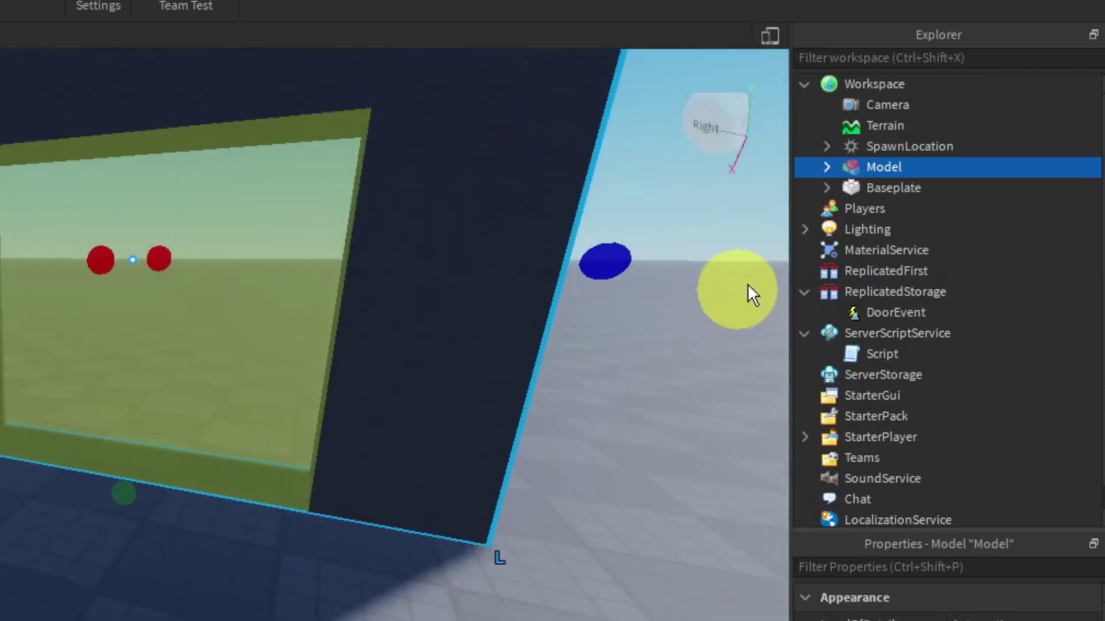
Rename the grouped door model DoorModel
click(639, 447)
right_drag(640, 446, 640, 441)
right_click(881, 167)
click(862, 321)
text(D)
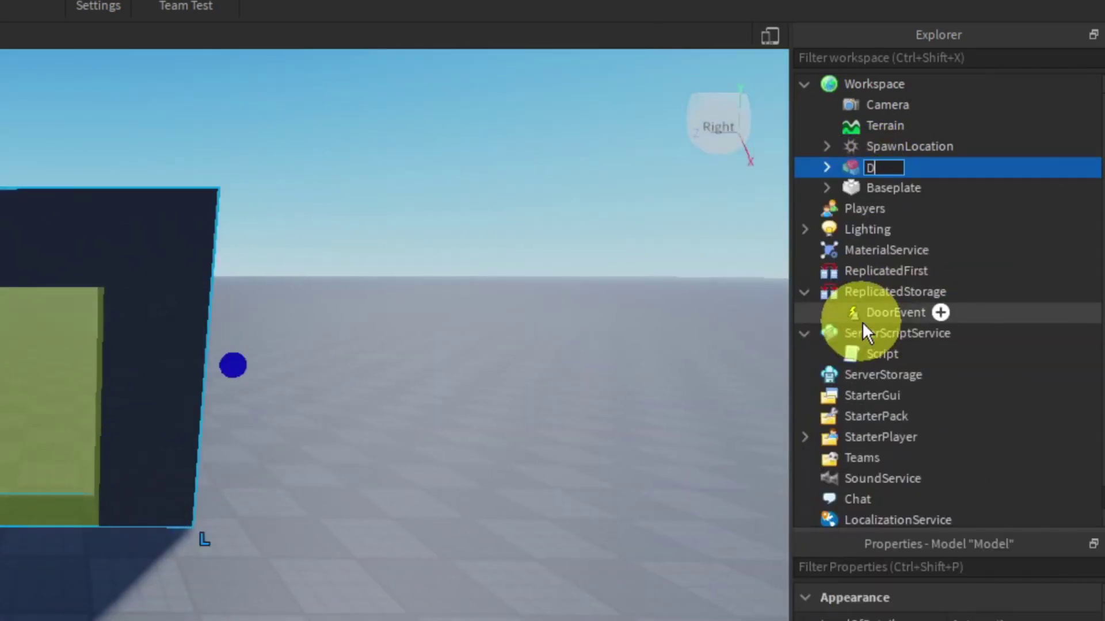
text(oorModel)
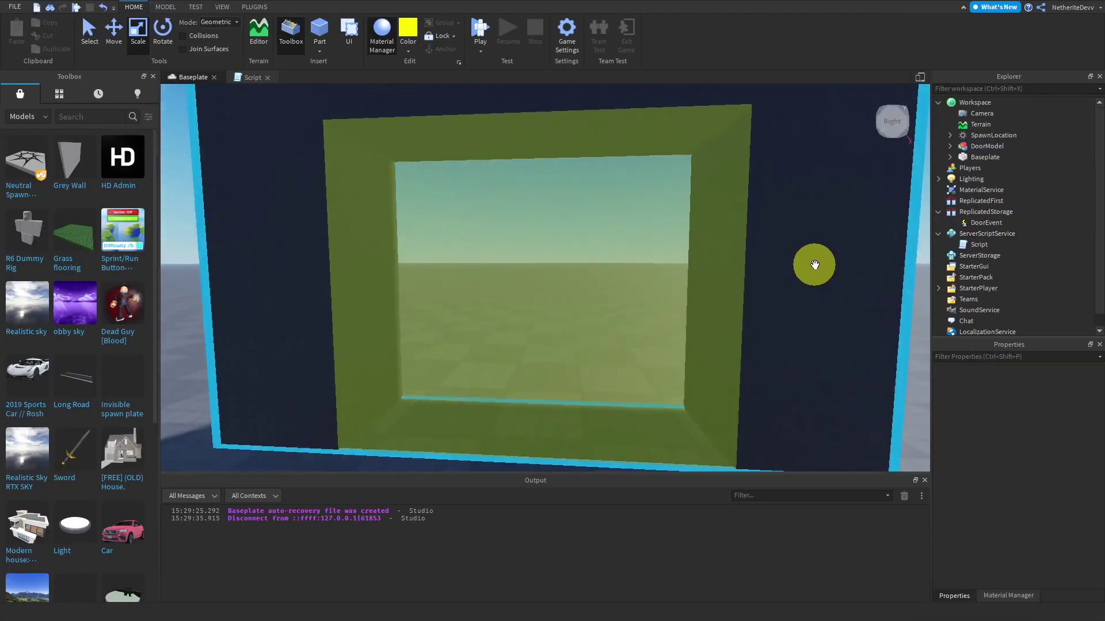
right_drag(814, 265, 814, 265)
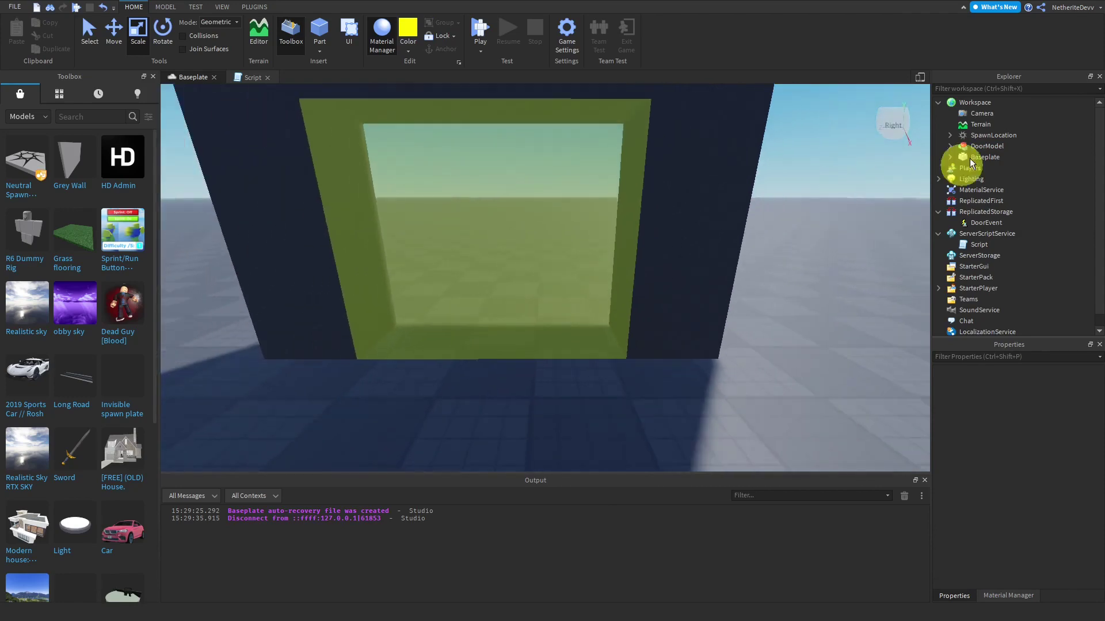
Add a SurfaceGui to the DoorPart inside DoorModel
click(954, 148)
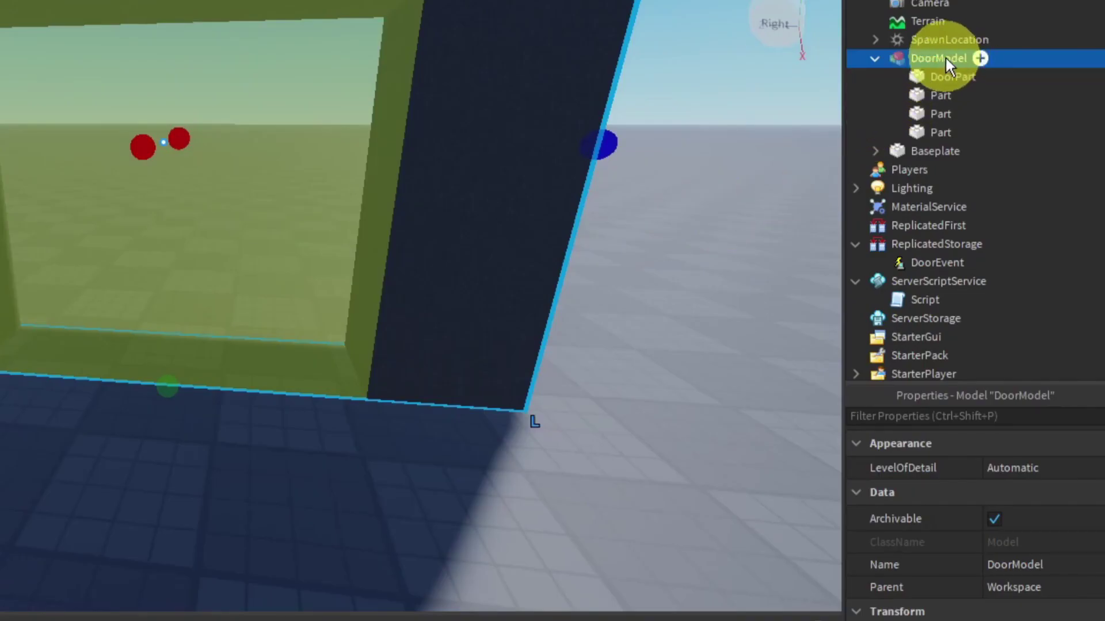
click(984, 76)
click(991, 76)
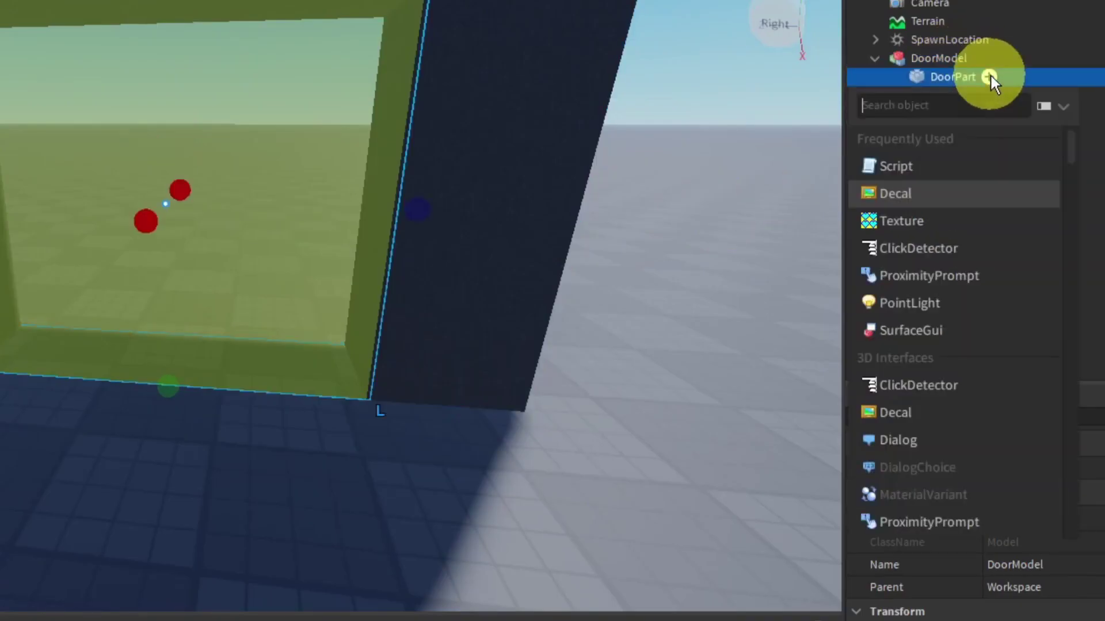
text(sur)
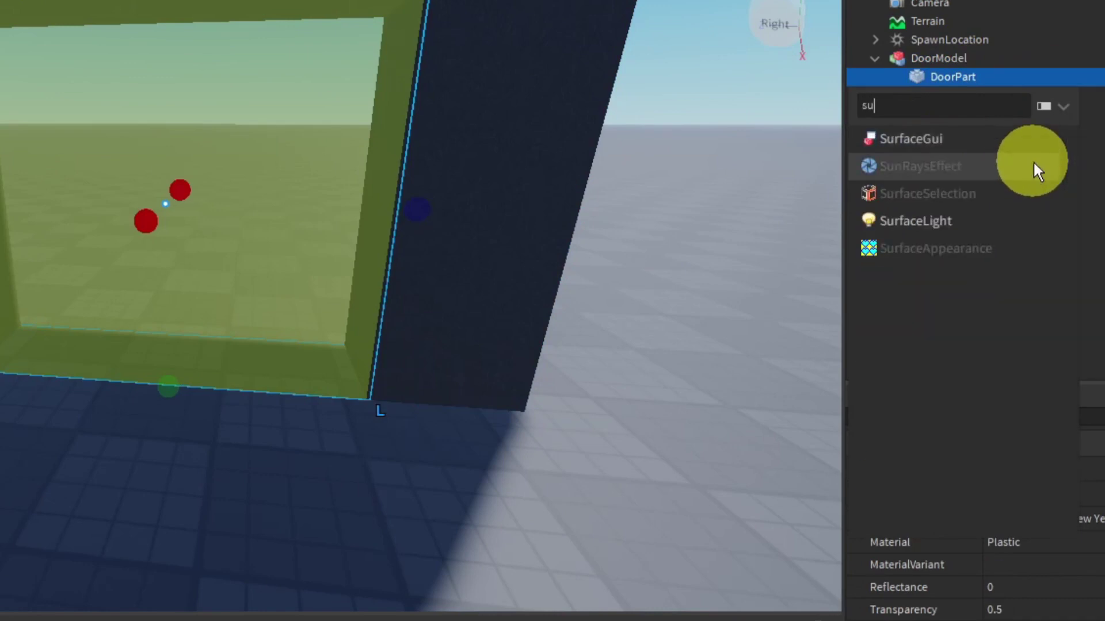
click(897, 137)
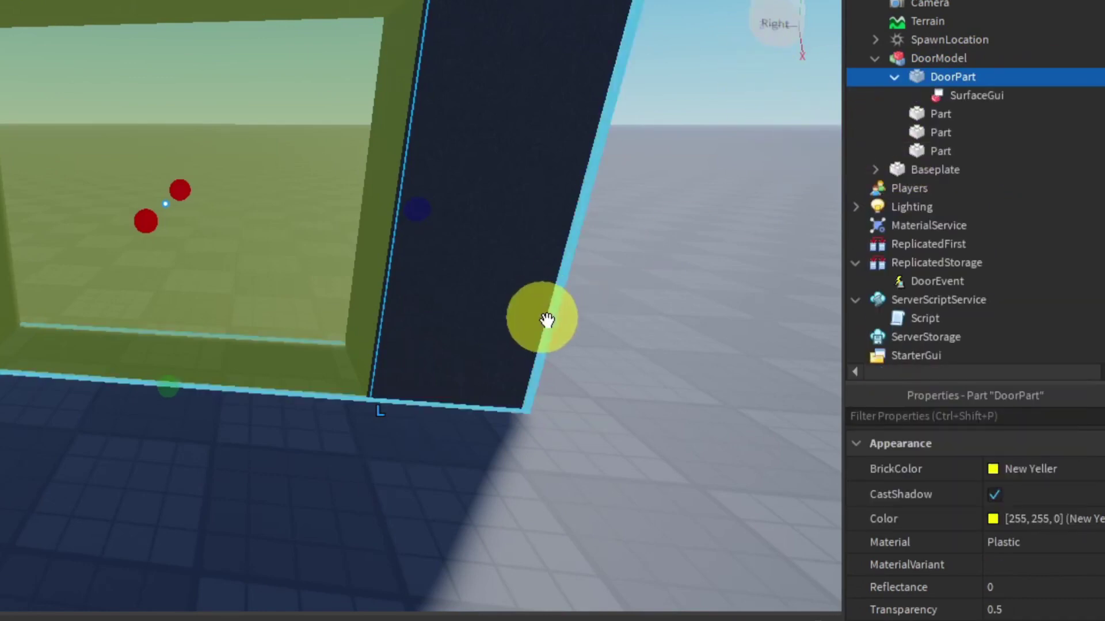
Add a TextLabel to DoorPart's SurfaceGui
right_drag(547, 321, 506, 337)
click(1022, 92)
text(te)
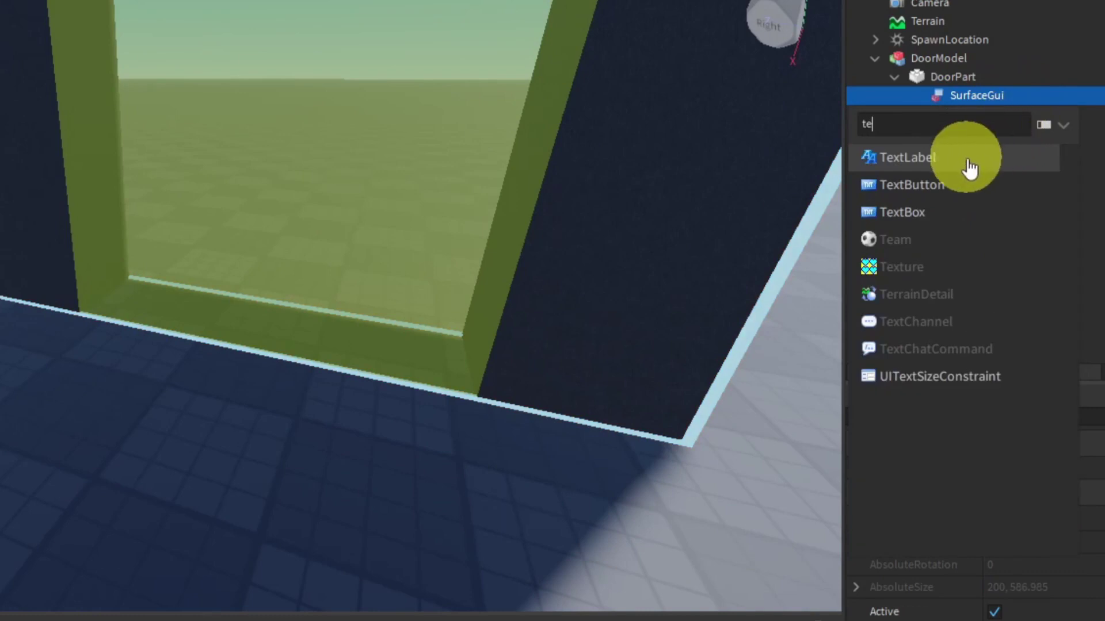
click(969, 166)
right_drag(661, 296, 647, 308)
right_drag(642, 377, 641, 377)
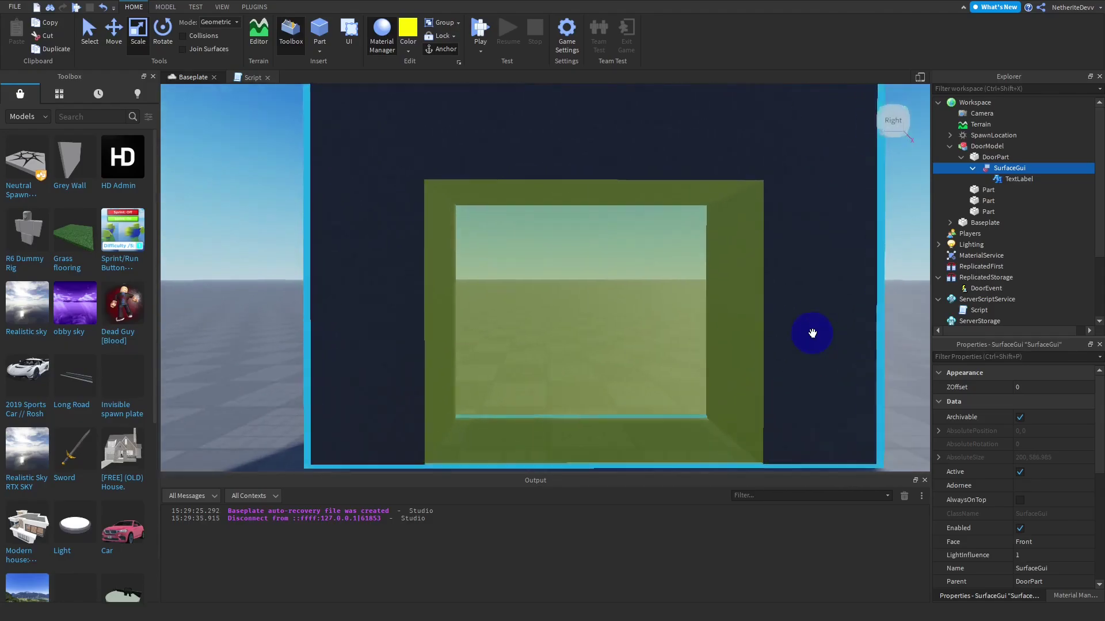
right_drag(812, 334, 850, 301)
scroll(850, 301, down, 5)
click(1006, 179)
right_drag(782, 278, 782, 277)
scroll(782, 277, up, 5)
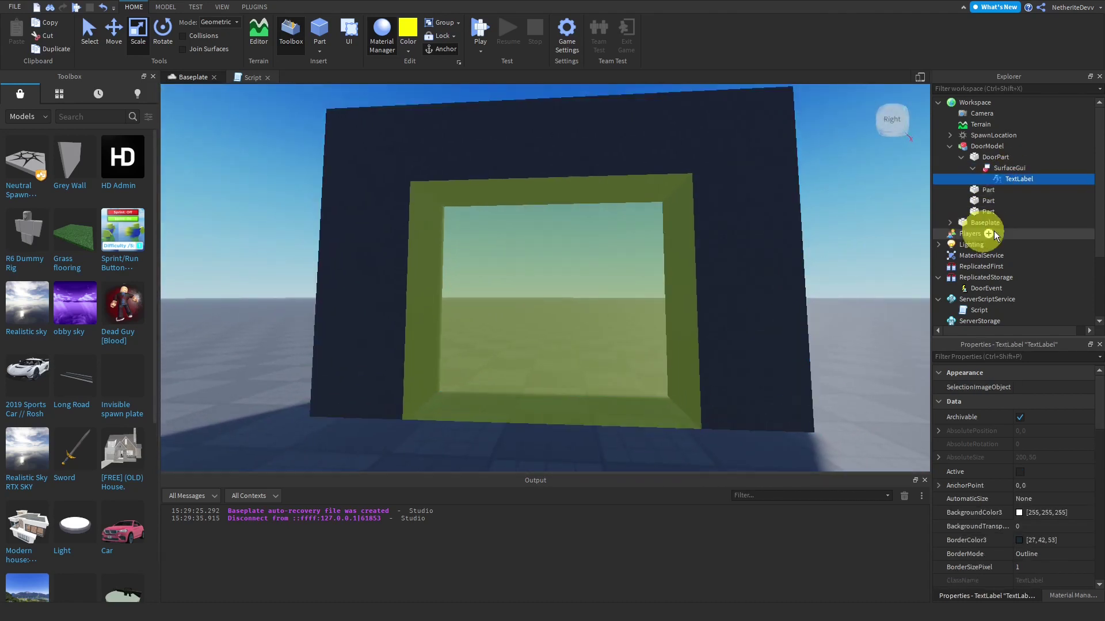
Try several Face options for the SurfaceGui and set it to Right to place the label on the door's front
click(1015, 168)
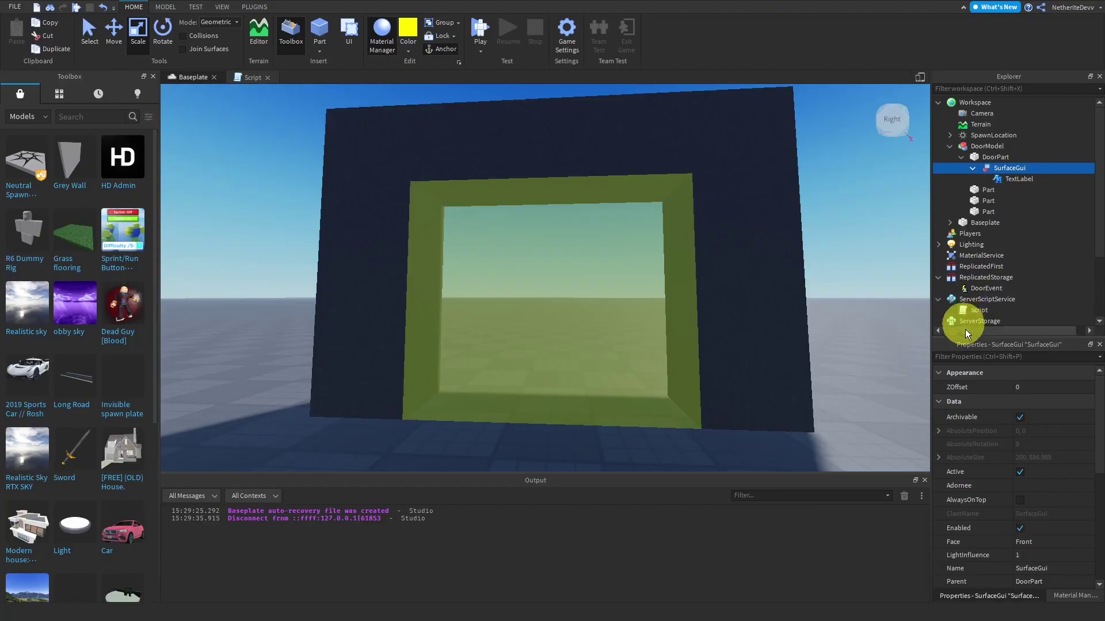
click(971, 359)
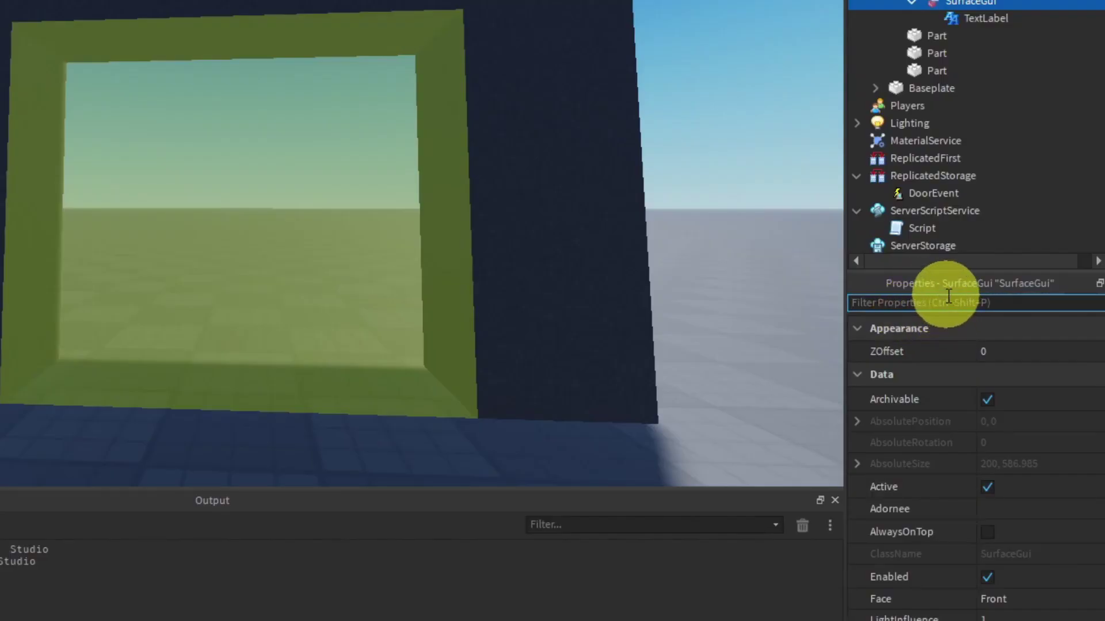
text(fac)
scroll(703, 408, up, 2)
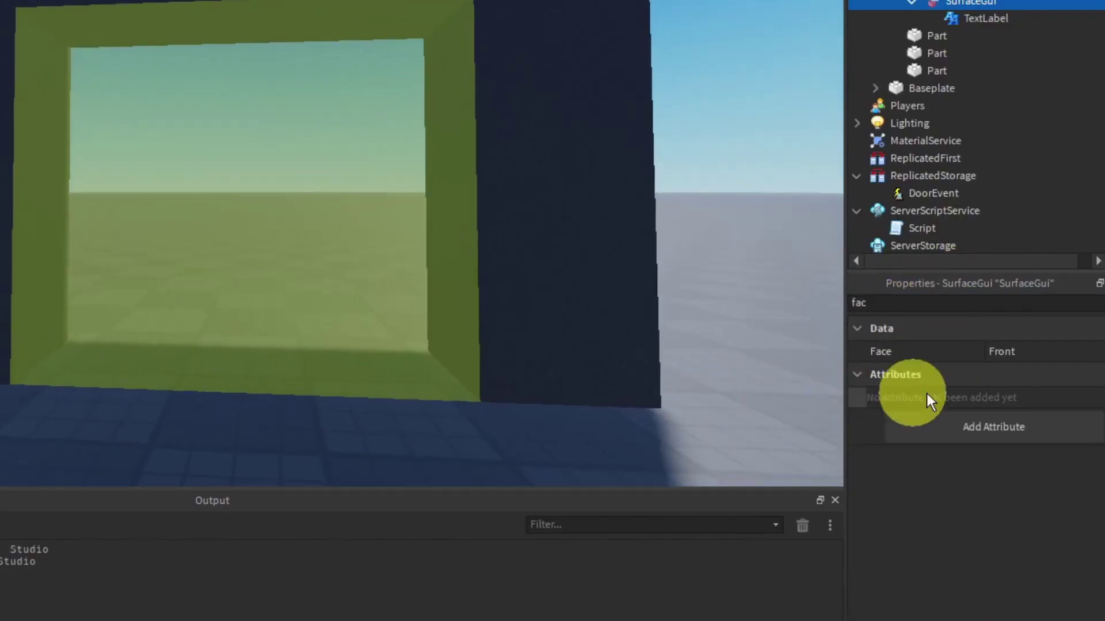
click(1026, 354)
click(1028, 368)
click(1029, 355)
click(1020, 383)
click(1023, 359)
click(1010, 395)
click(1013, 357)
click(1028, 408)
click(1019, 355)
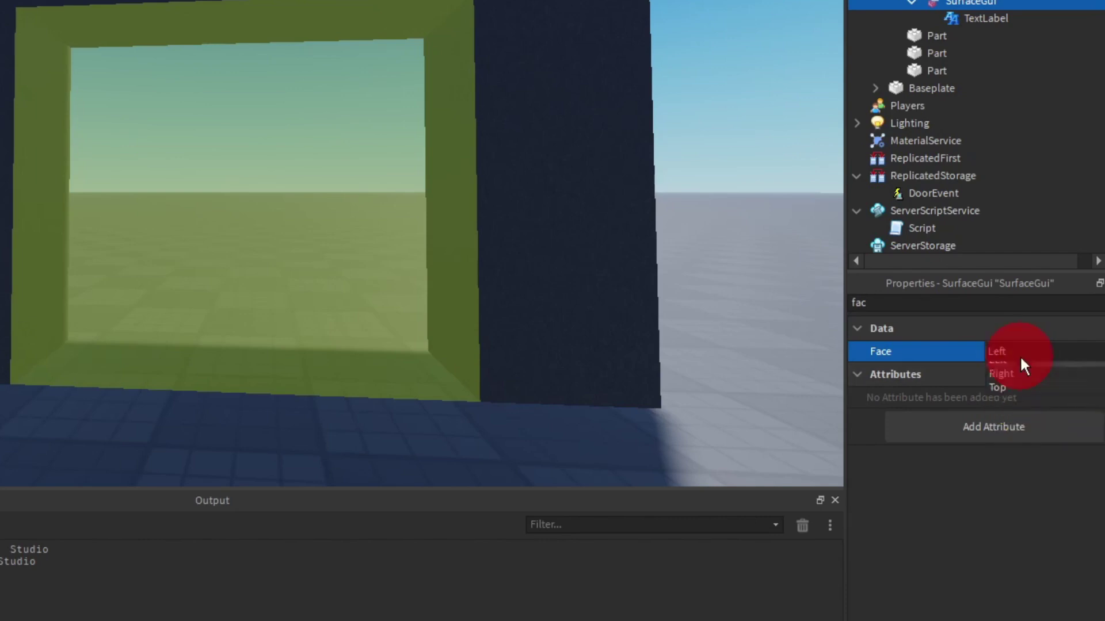
click(1017, 424)
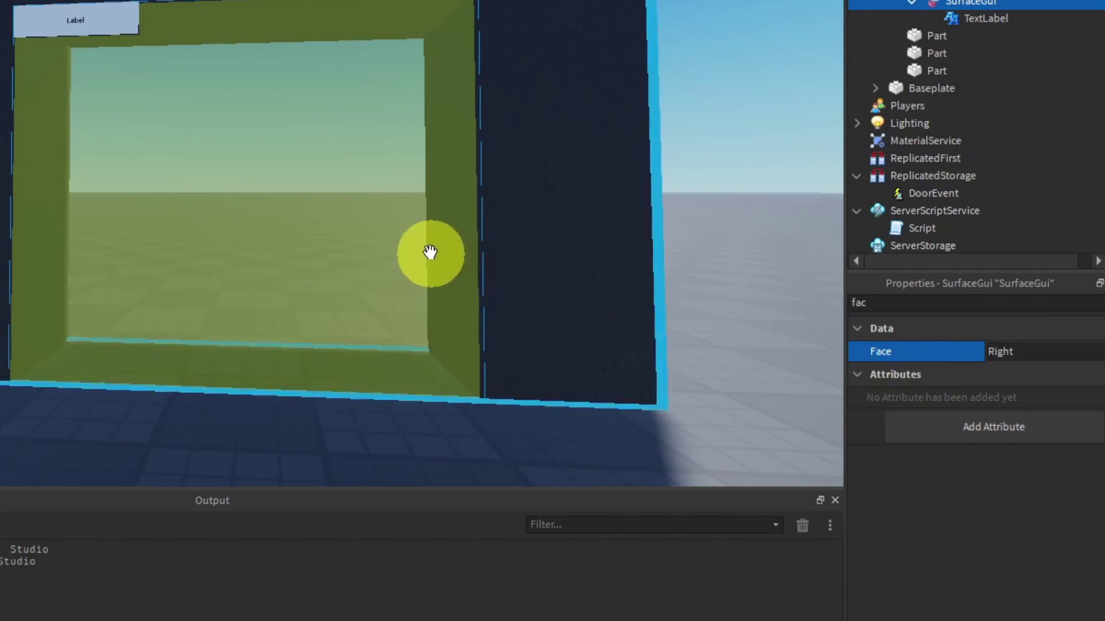
Examine the label's placement on the yellow door panel from near and far
right_drag(734, 306, 732, 302)
key(w)
right_drag(220, 230, 189, 56)
key(s)
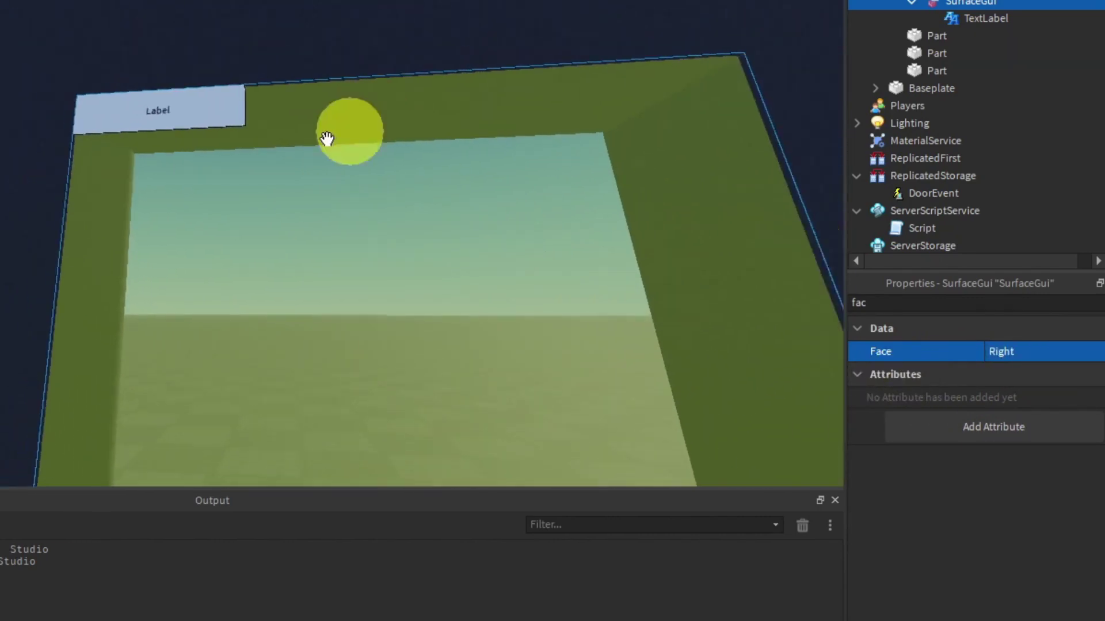
right_drag(368, 256, 368, 266)
right_drag(813, 409, 813, 409)
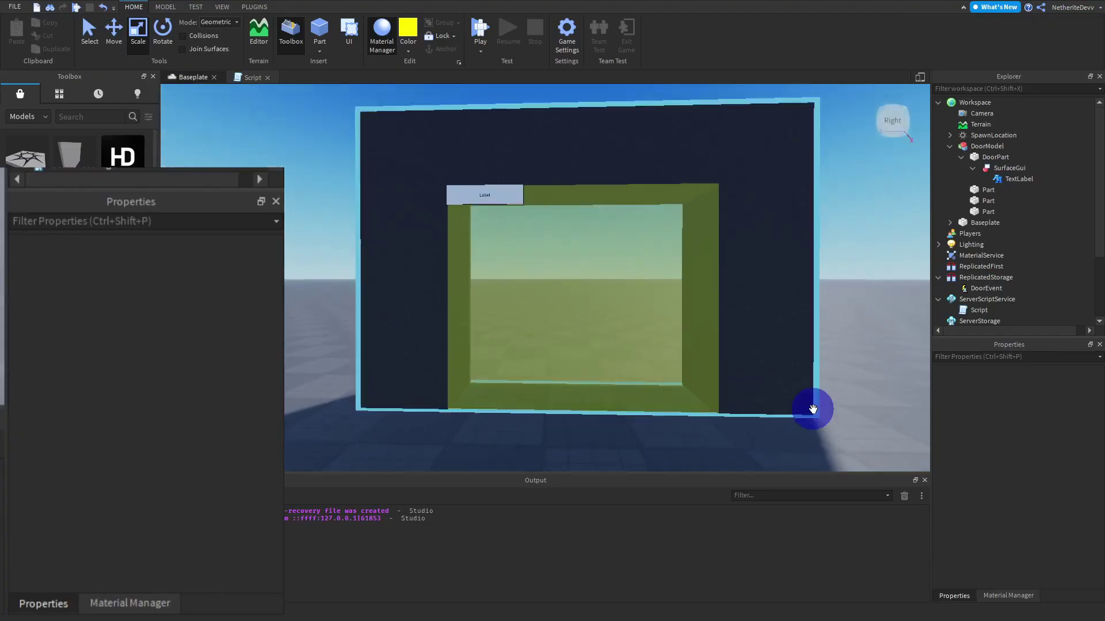
key(w)
key(s)
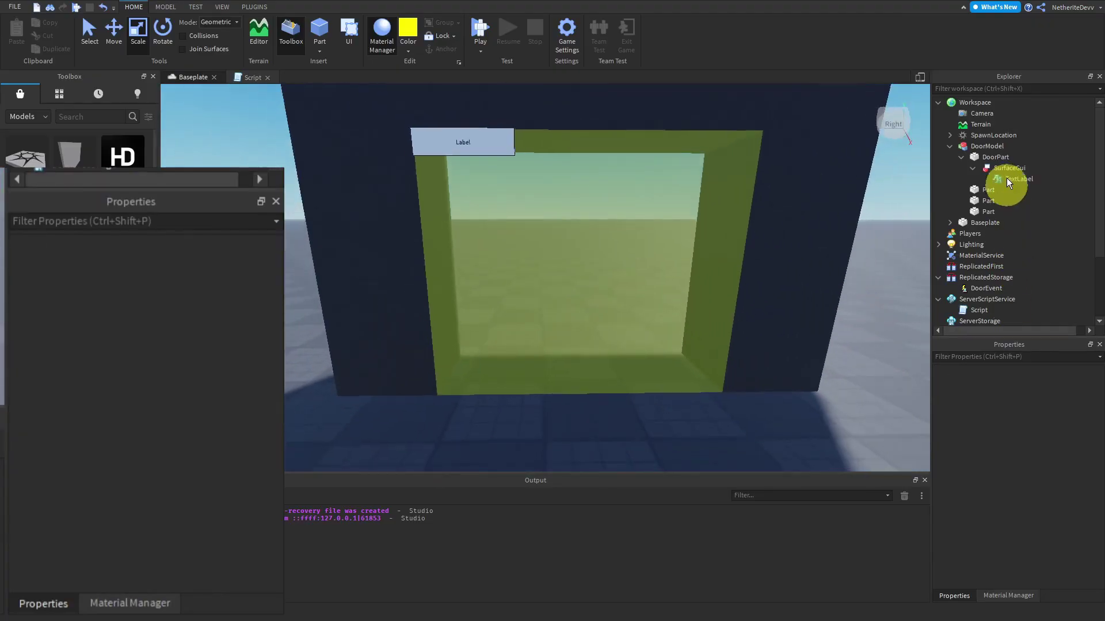
Set the TextLabel's Size to {1, 0},{1, 0} to fill the whole door panel
click(1007, 178)
click(978, 357)
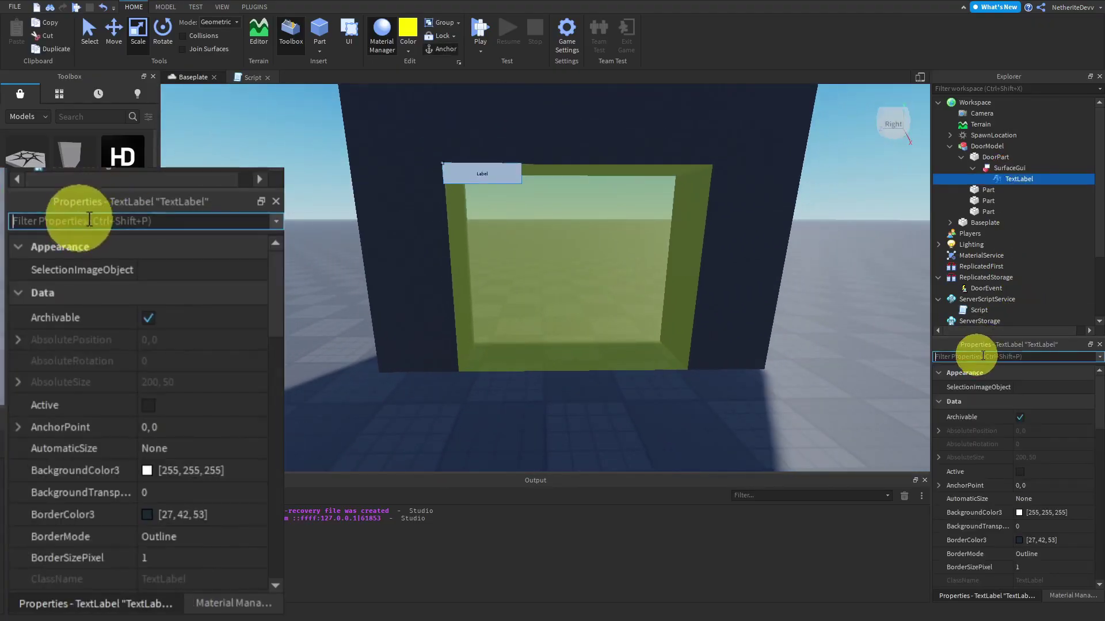
text(siz)
click(1085, 428)
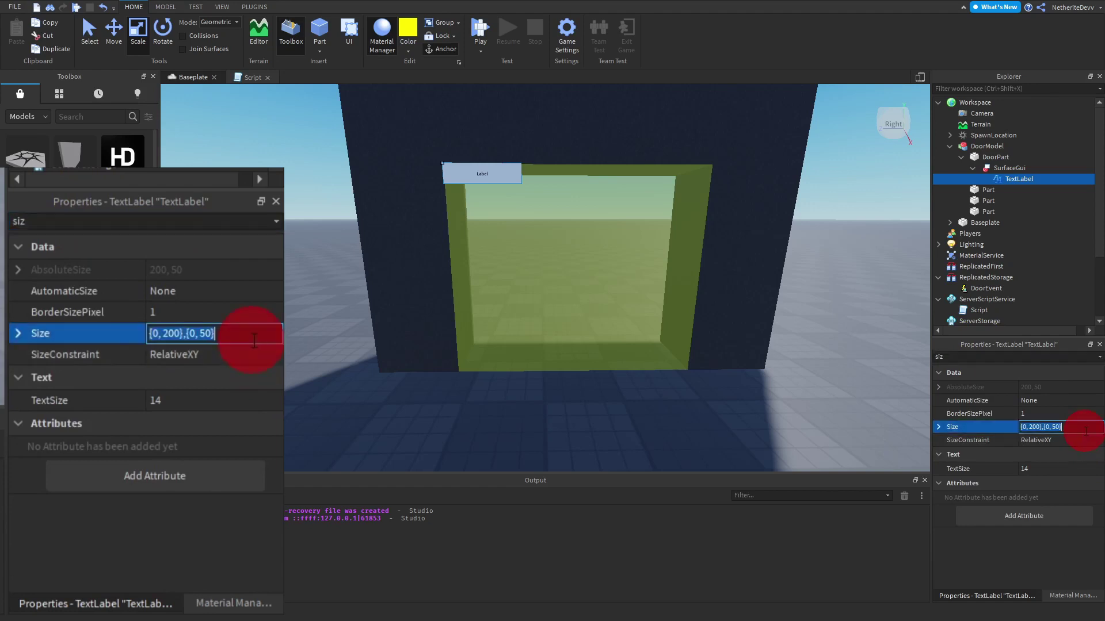
text(1,0,1,0)
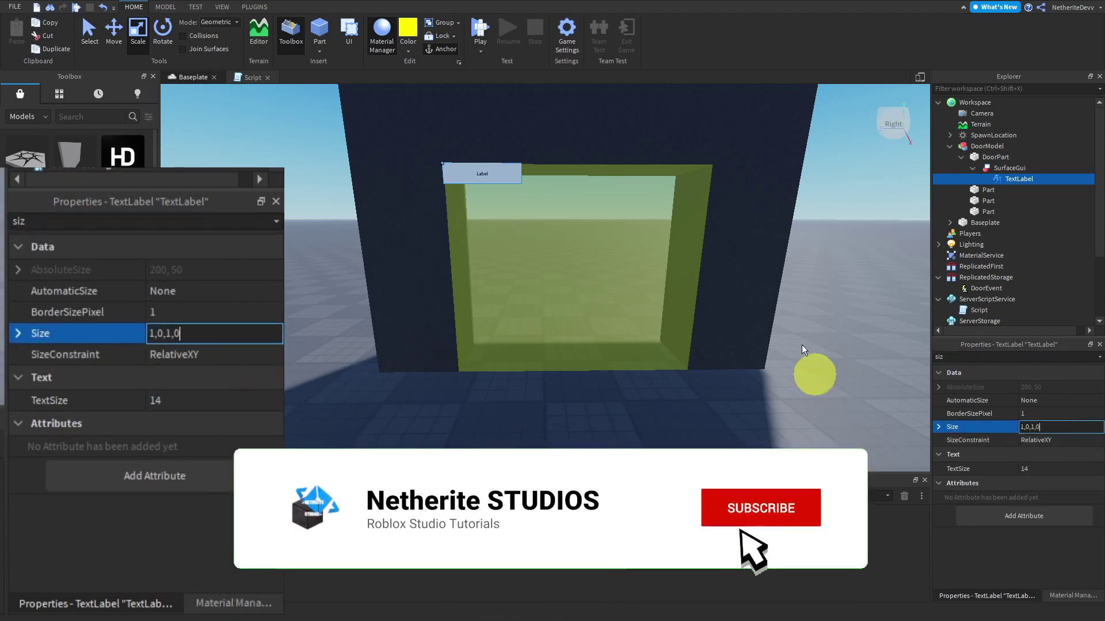
key(Return)
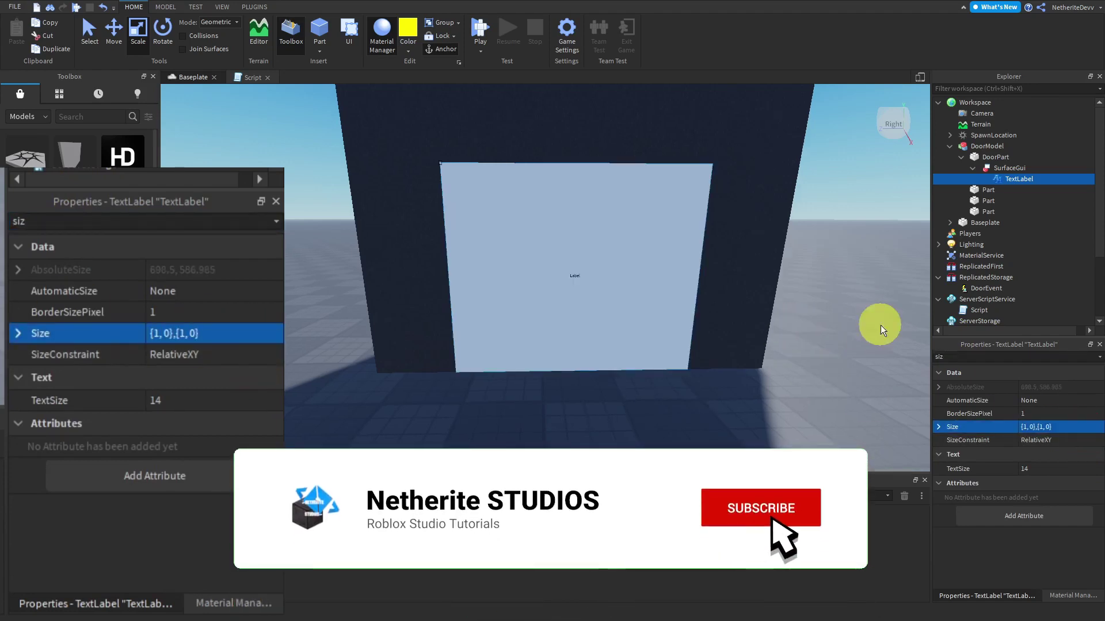
Enable TextScaled on the TextLabel
right_drag(594, 303, 687, 390)
key(w)
click(935, 358)
key(BackSpace)
key(BackSpace)
text(c)
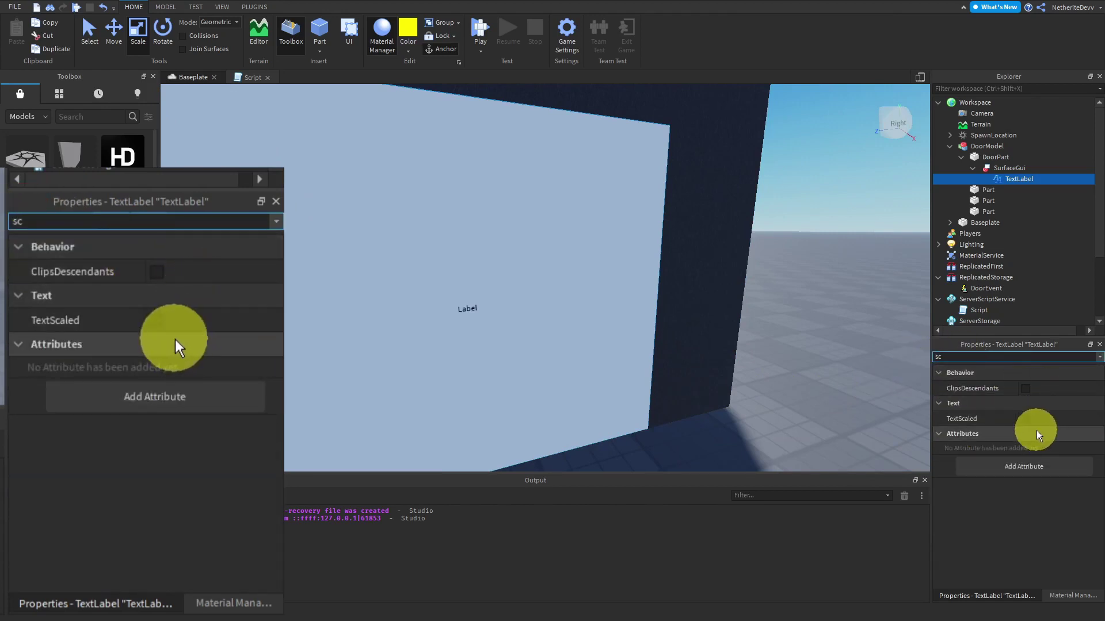
click(1027, 420)
right_drag(788, 395, 782, 392)
Set the TextLabel's BackgroundTransparency to 1
drag(951, 357, 910, 342)
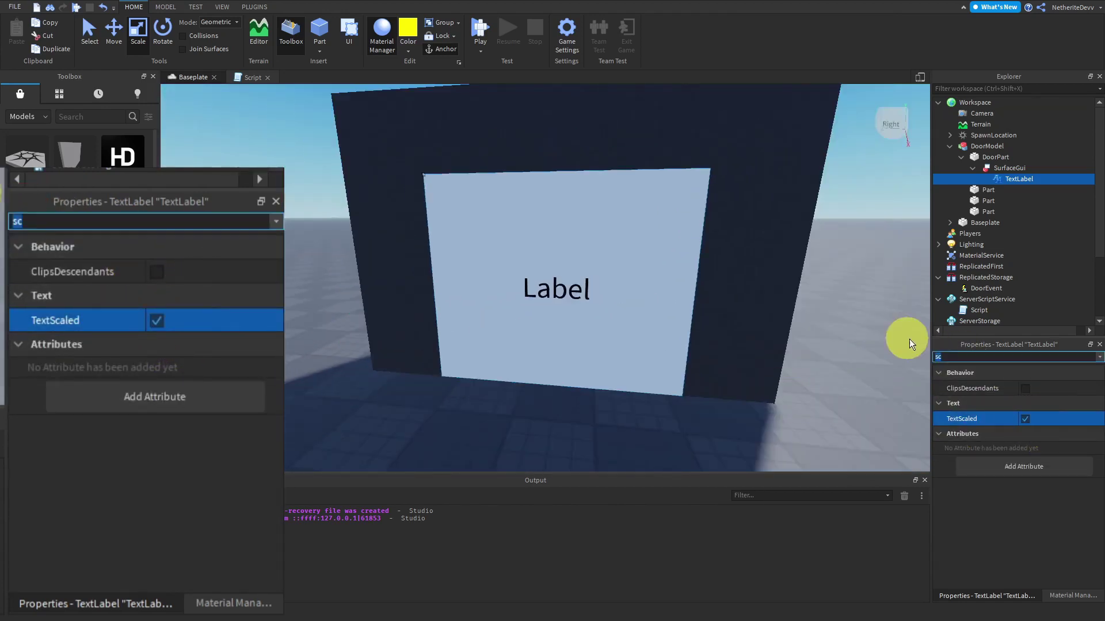
text(ba)
click(994, 402)
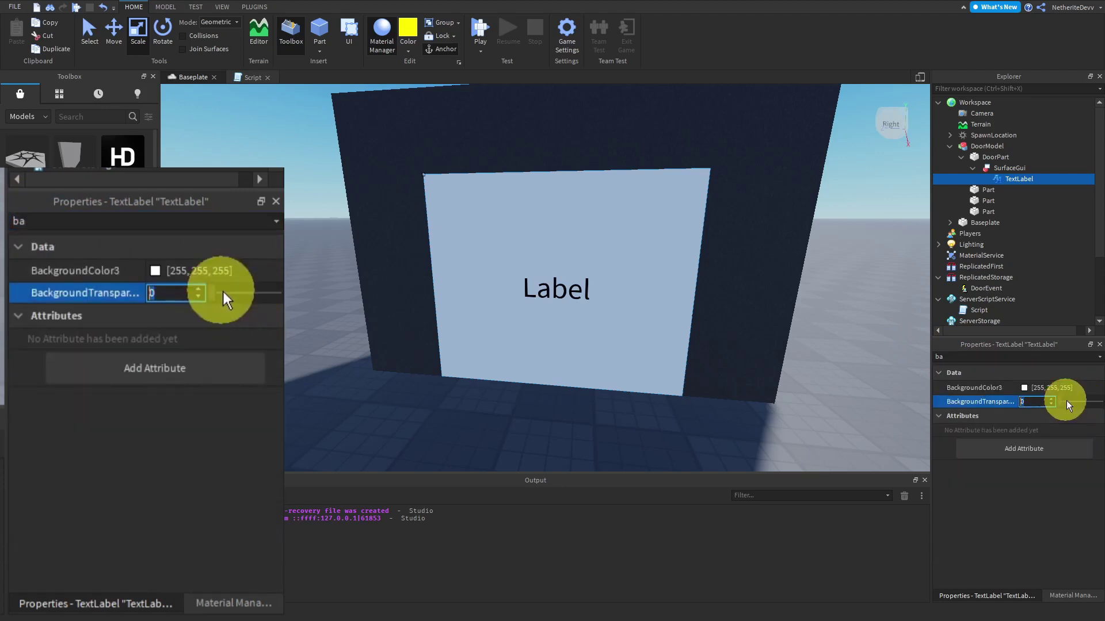
text(1)
right_drag(869, 356, 869, 356)
key(w)
key(s)
key(w)
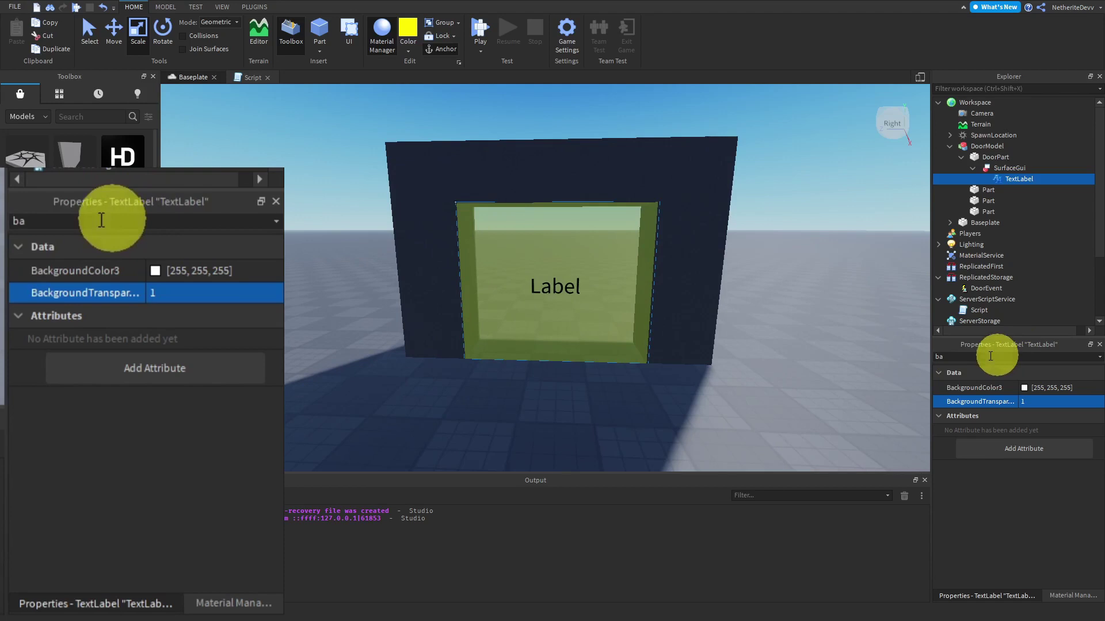
Set the TextLabel's font to LuckiestGuy
drag(989, 356, 874, 333)
text(fon)
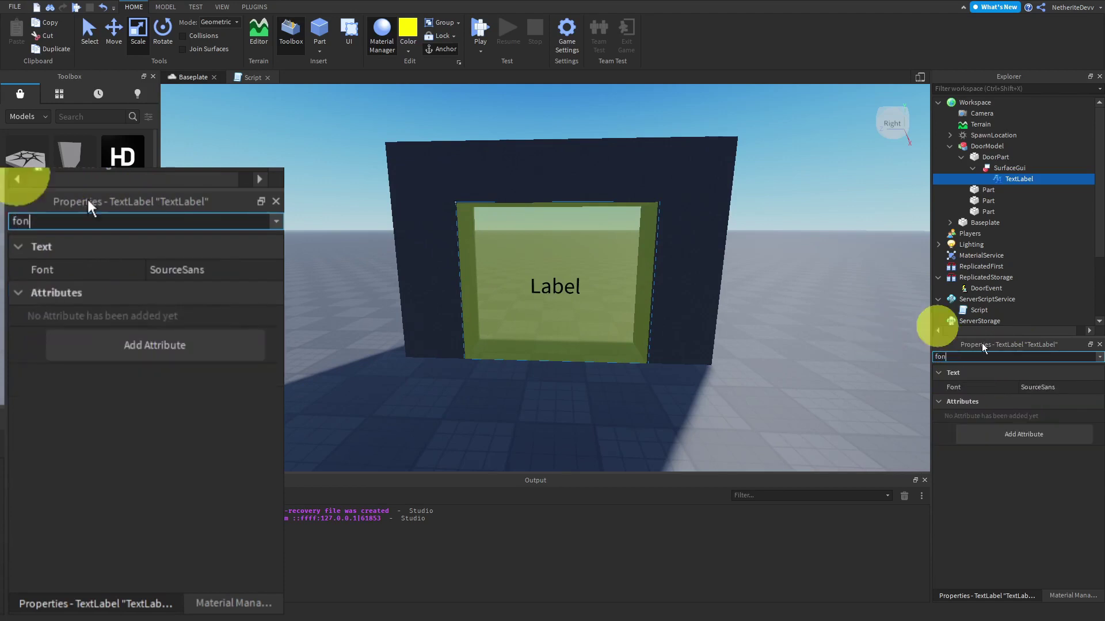
click(249, 271)
click(1083, 390)
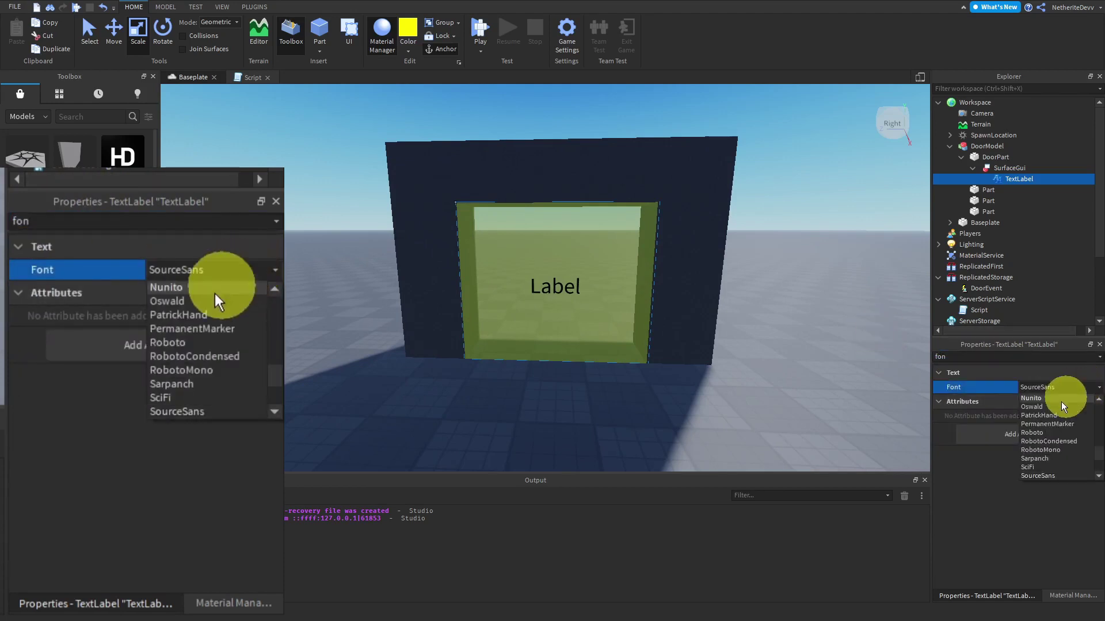
scroll(1079, 411, up, 3)
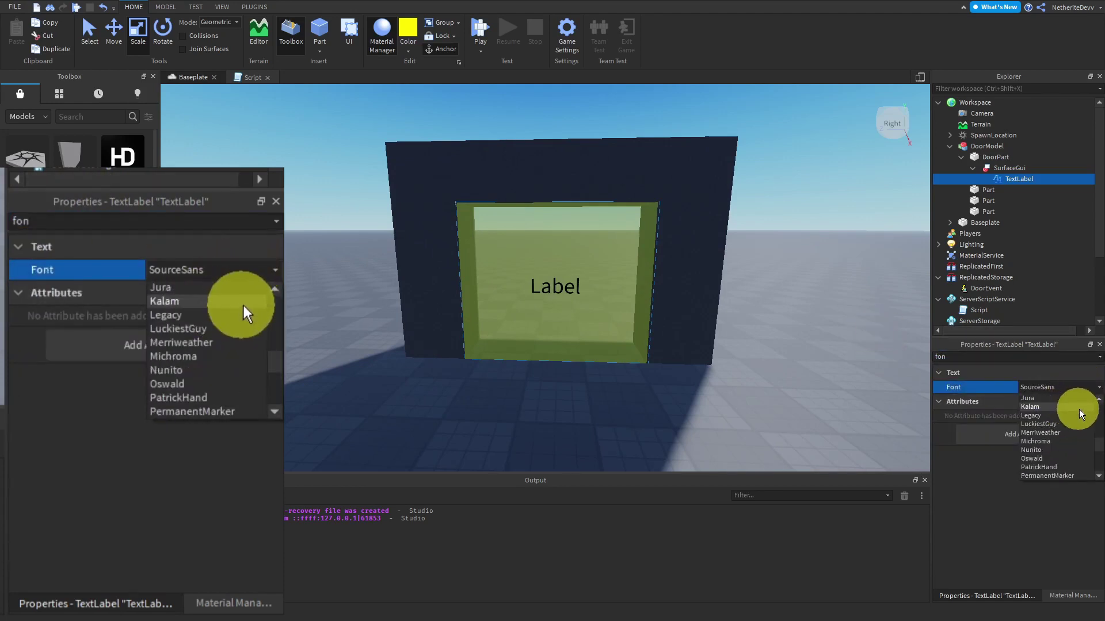
click(1052, 424)
scroll(875, 369, up, 5)
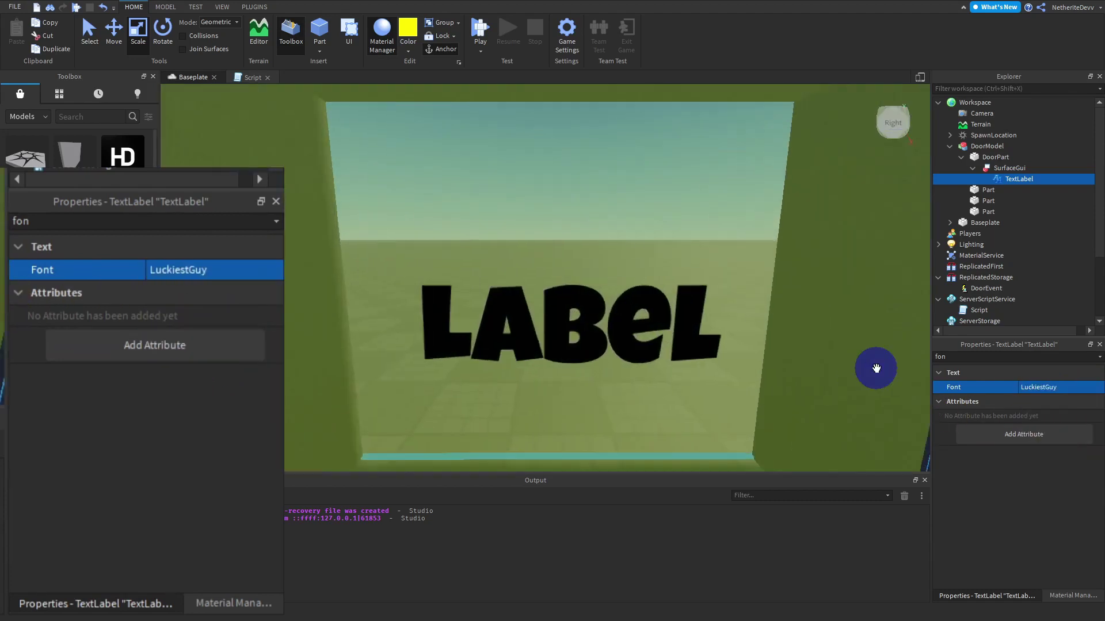
scroll(875, 370, down, 8)
Set the TextLabel's text to "250 coins"
click(977, 358)
text(tex)
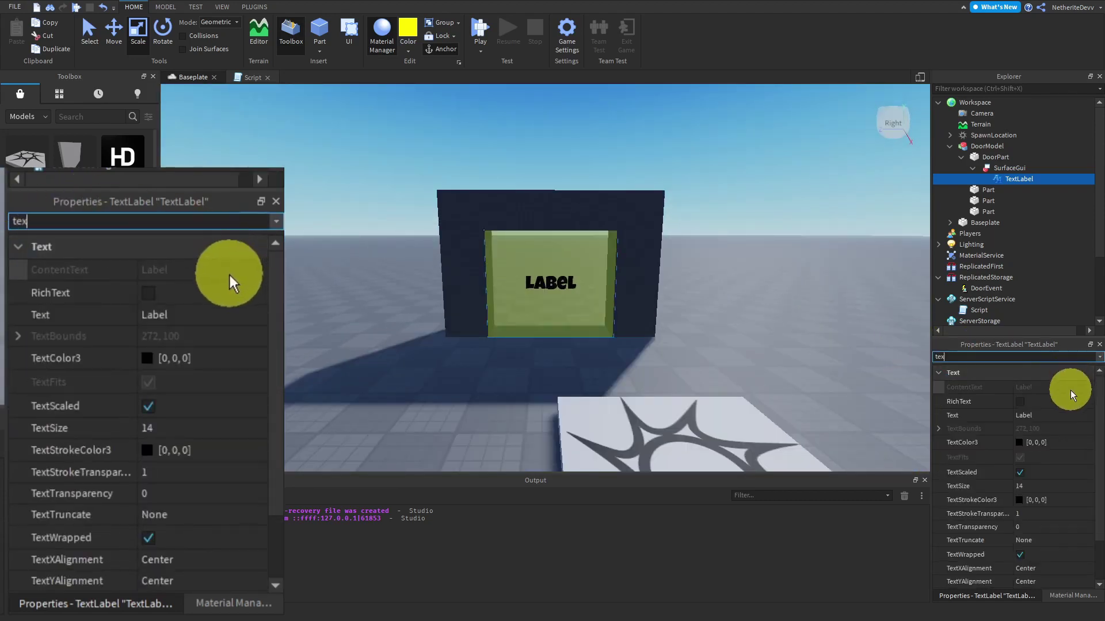
click(1046, 416)
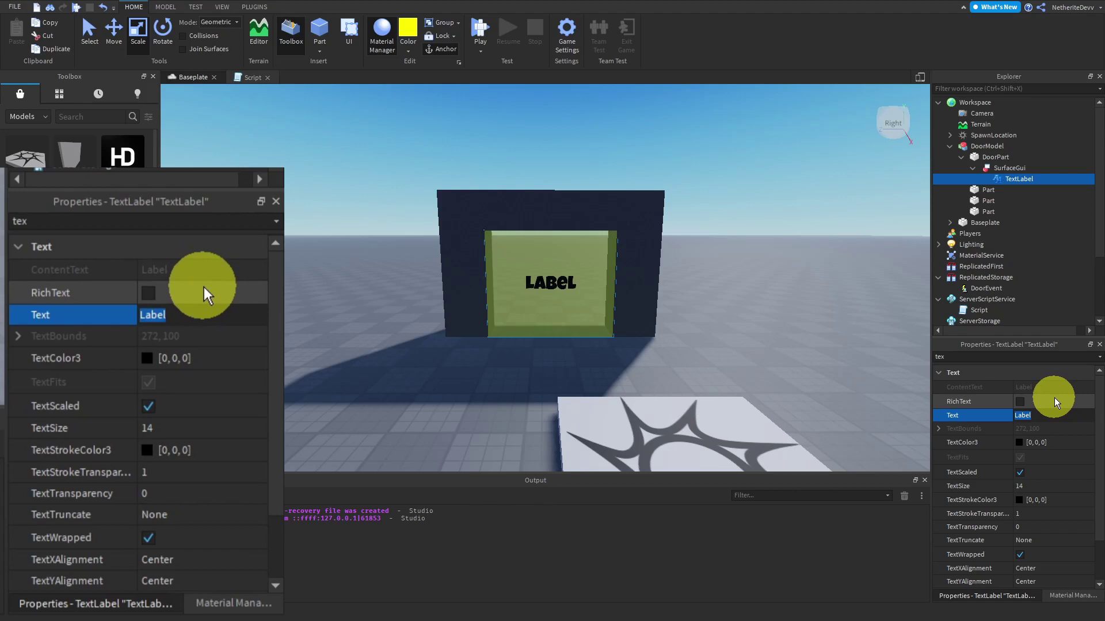
text(250 c)
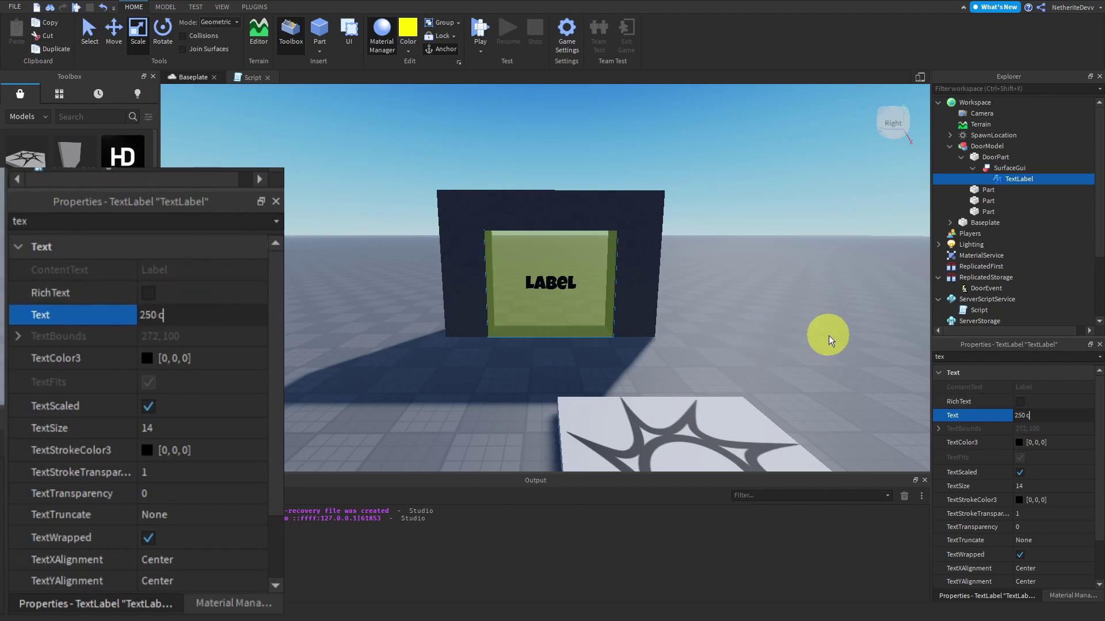
text(oi8ns)
double_click(1054, 414)
text(coins)
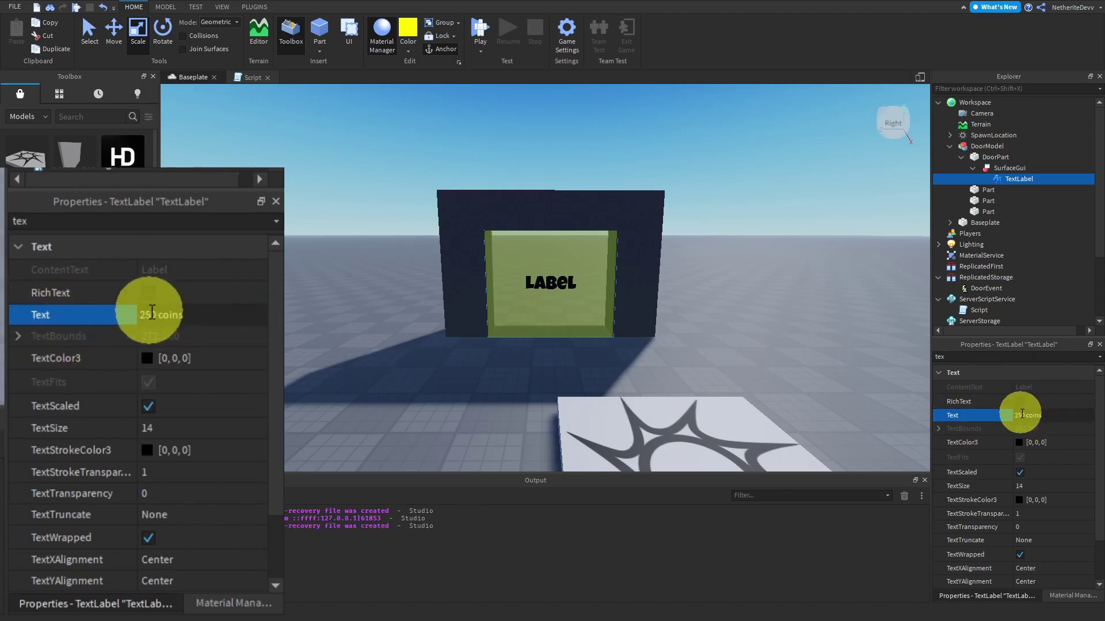
Examine the price text on the door from the spawn area and from close up
right_drag(868, 378, 858, 357)
key(w)
key(s)
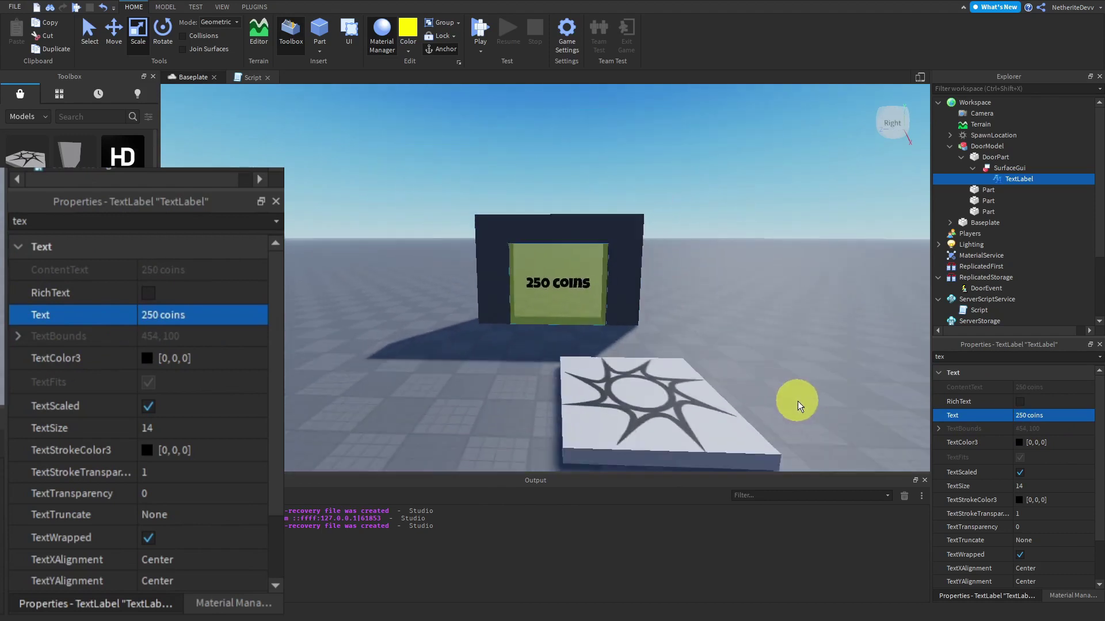
key(d)
click(752, 306)
key(w)
scroll(692, 331, up, 8)
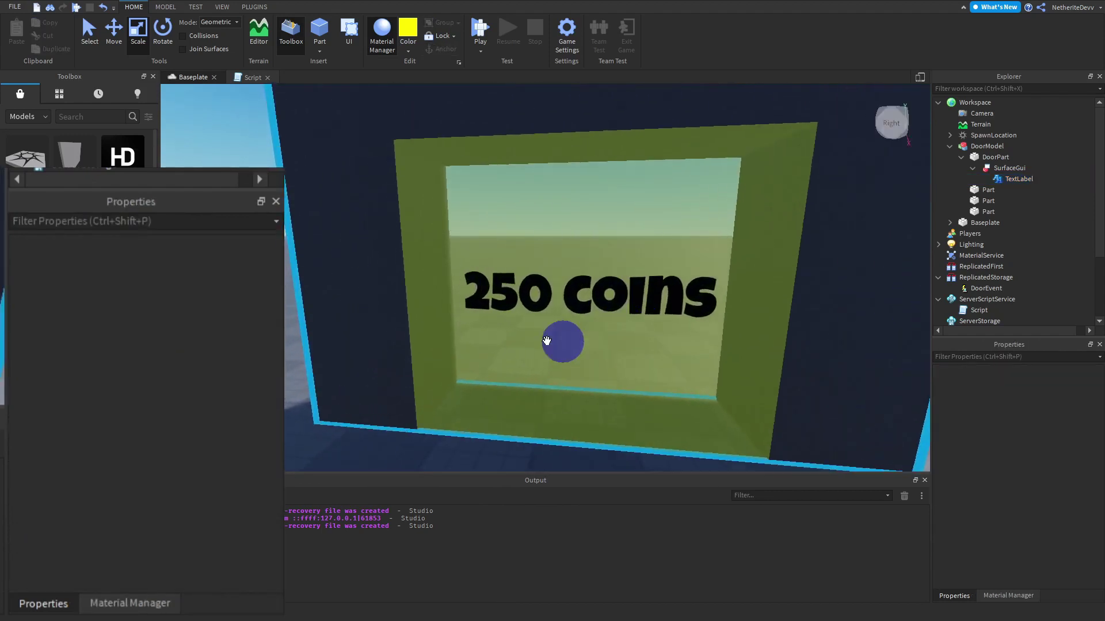